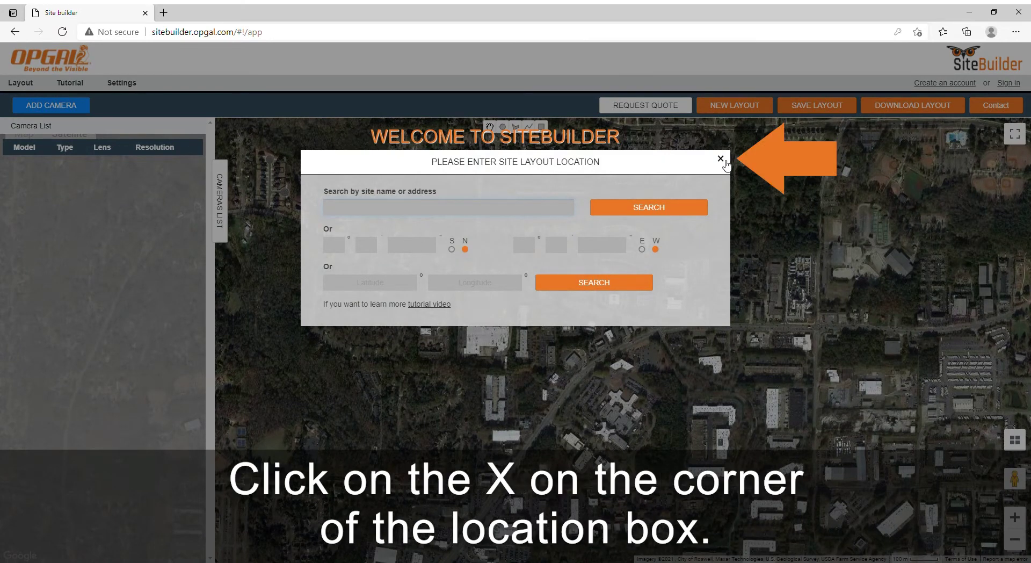
# Dismiss the location prompt and start a new account with the user's name and e-mail.
pyautogui.click(723, 160)
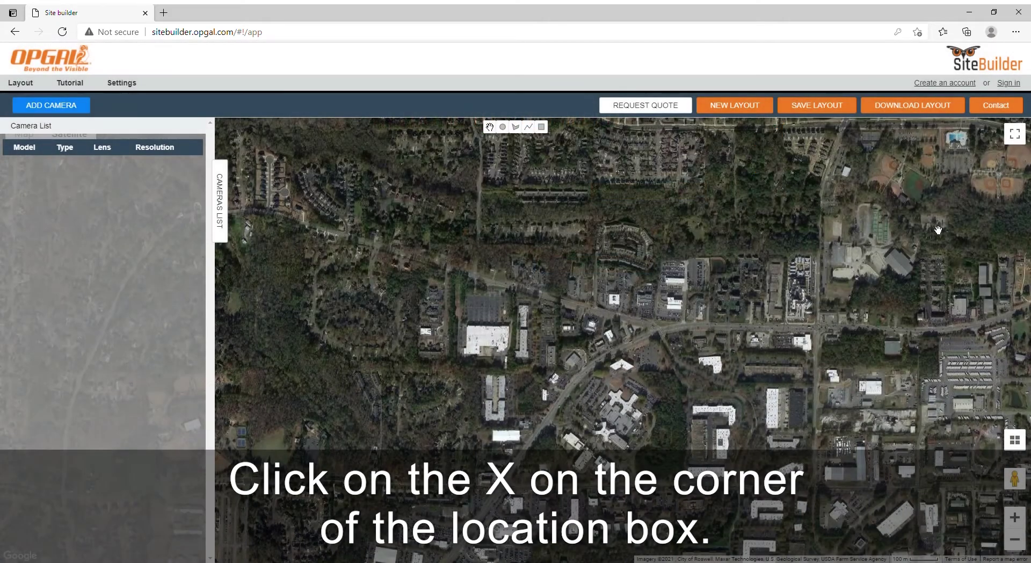
pyautogui.click(973, 84)
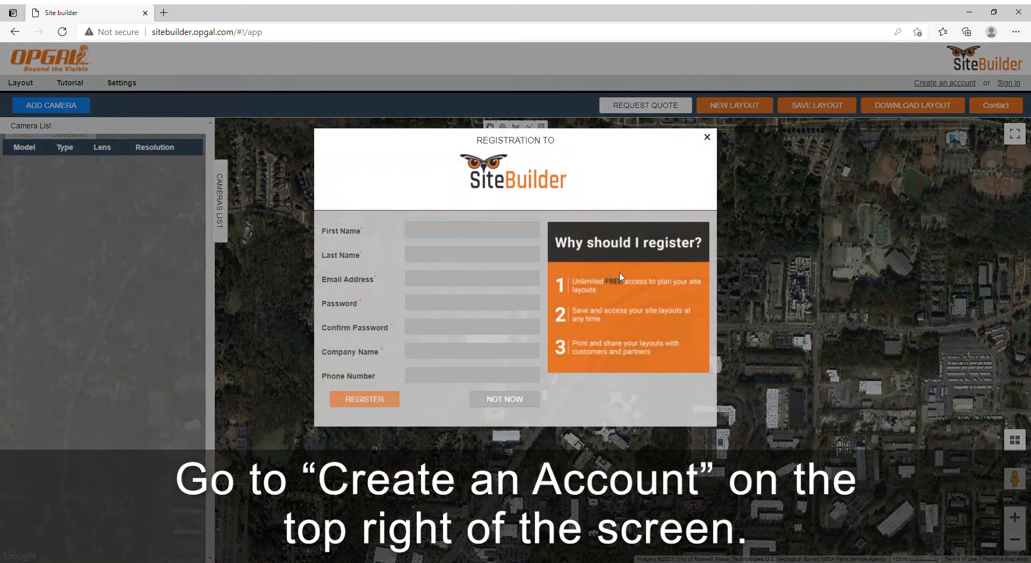
pyautogui.write('John')
pyautogui.press('Tab')
pyautogui.write('Smho')
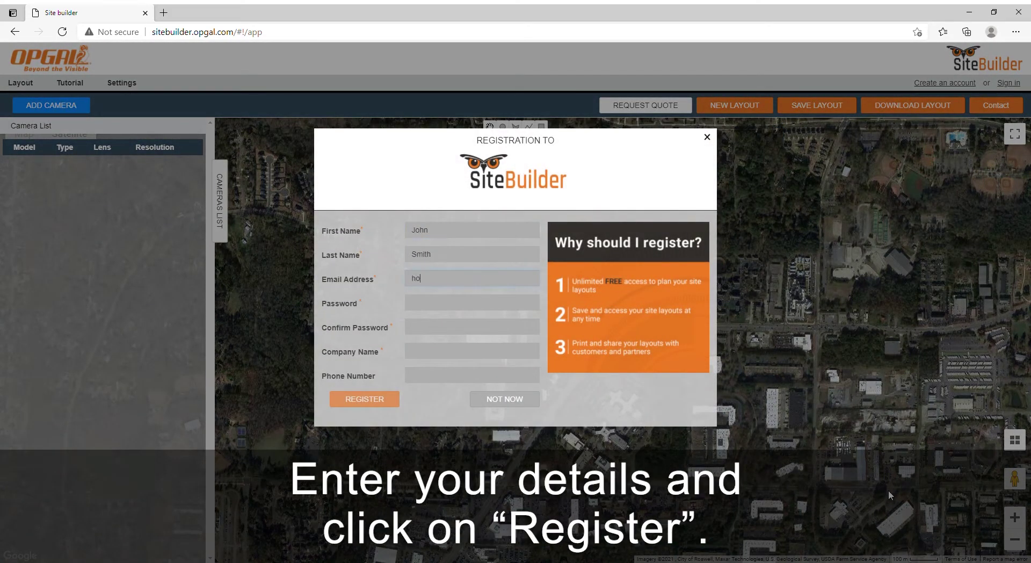
pyautogui.press('Tab')
# Enter and confirm the password, add company Opgal and the phone number, then submit.
pyautogui.write('•••••••••')
pyautogui.press('Tab')
pyautogui.write('••••••')
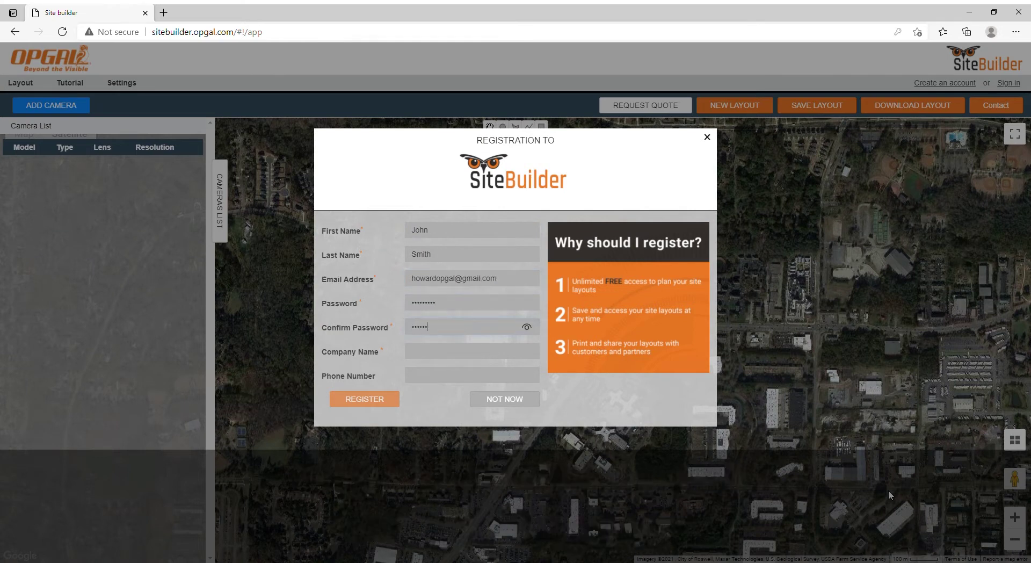
pyautogui.write('Opgal')
pyautogui.press('Tab')
pyautogui.write('123456')
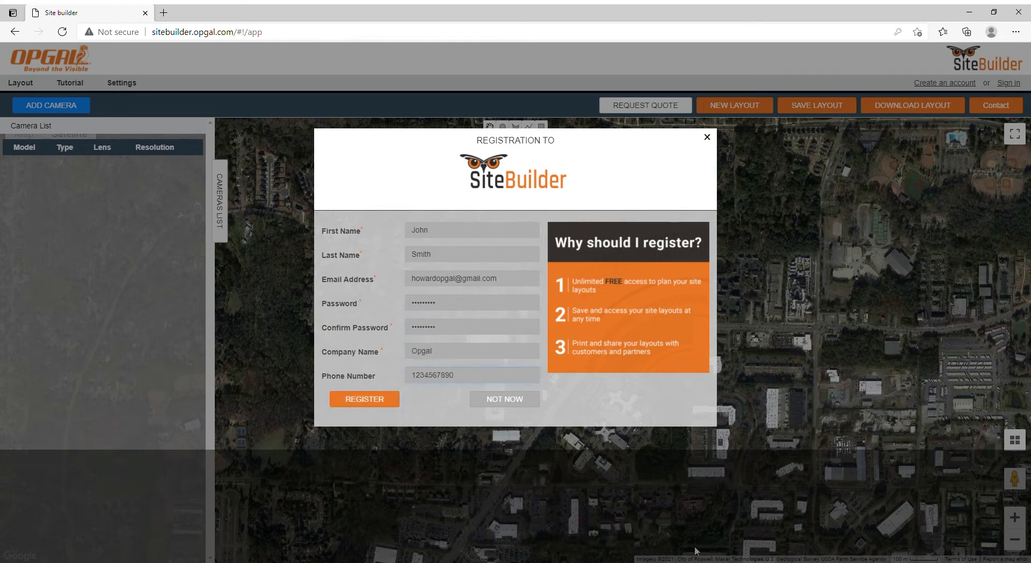
pyautogui.click(365, 398)
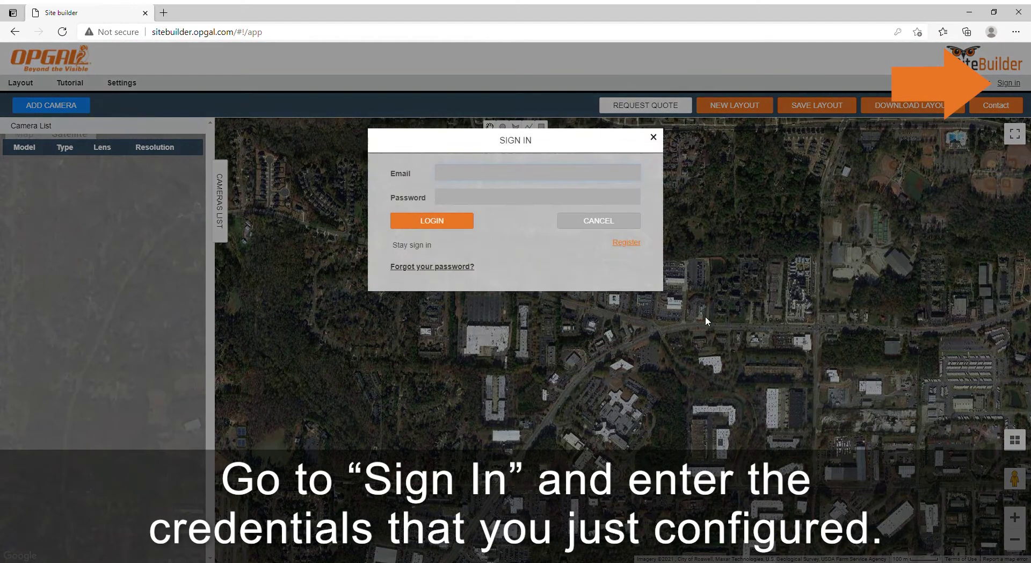
# Sign in with the new account's e-mail and password, with 'Stay sign in' ticked.
pyautogui.click(505, 176)
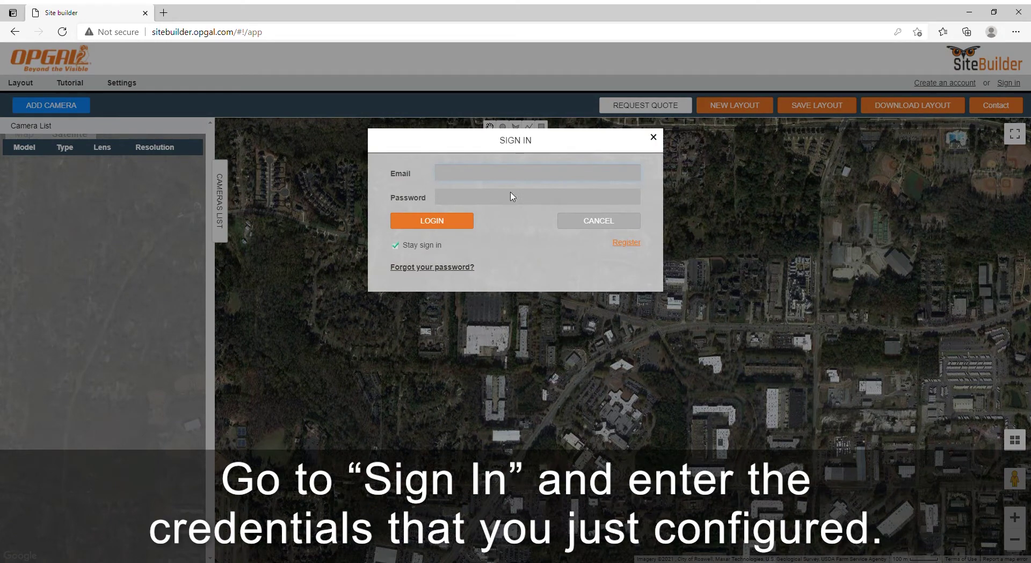
pyautogui.click(423, 221)
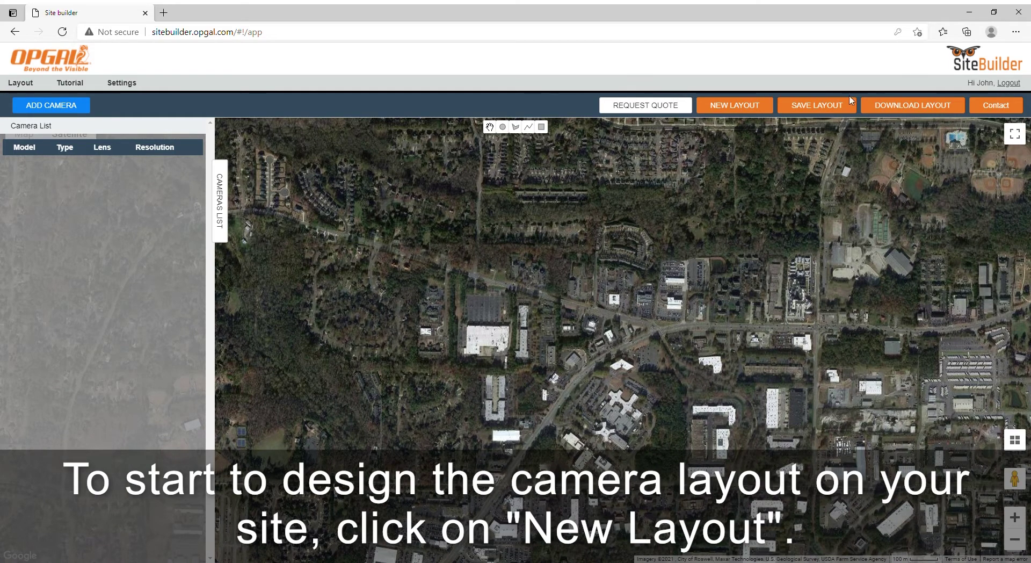
# Start a brand-new layout and search for the Taj Mahal in Agra.
pyautogui.click(746, 108)
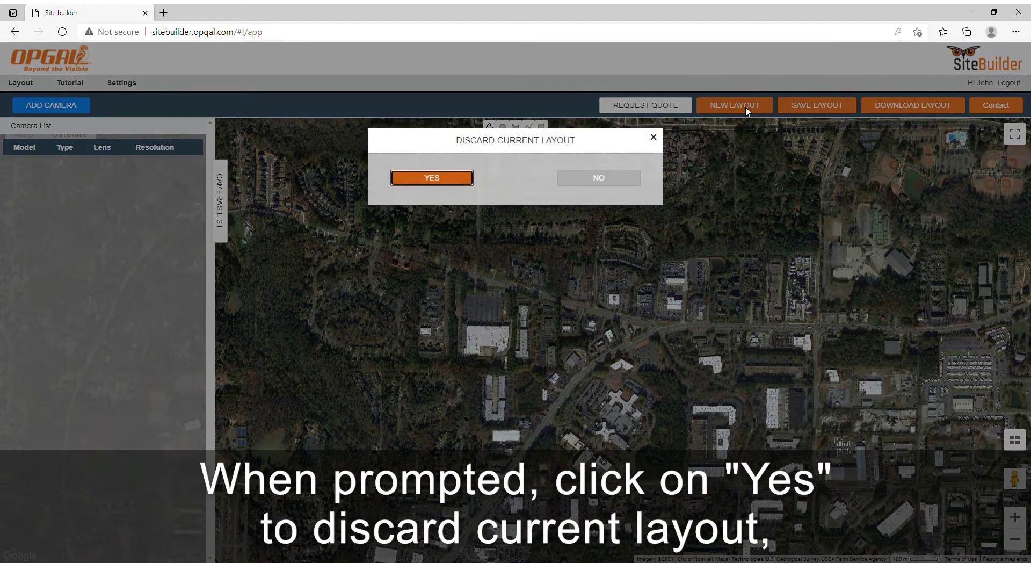
pyautogui.click(438, 178)
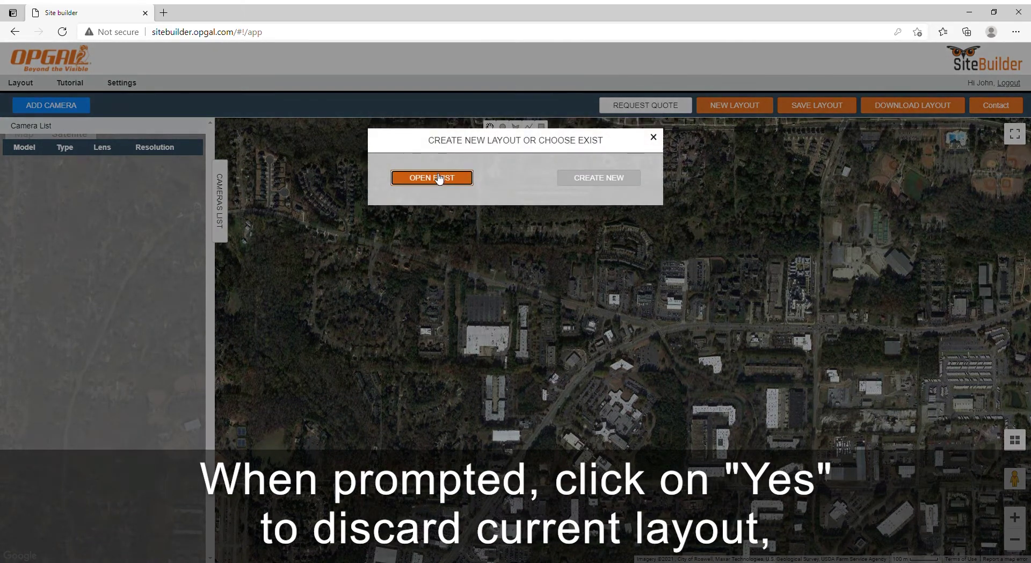
pyautogui.click(602, 177)
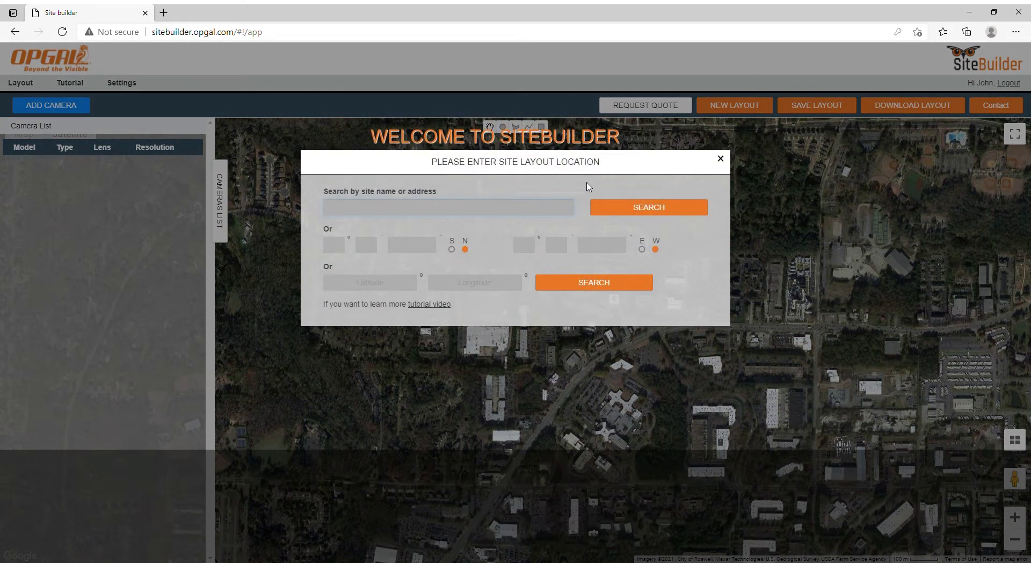
pyautogui.write('Taj Mahal')
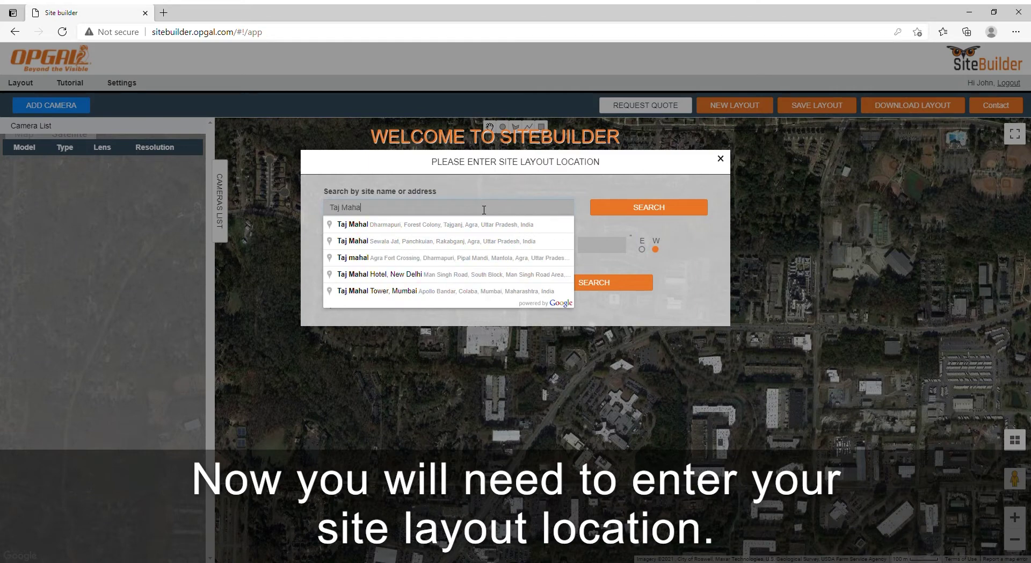
pyautogui.click(486, 225)
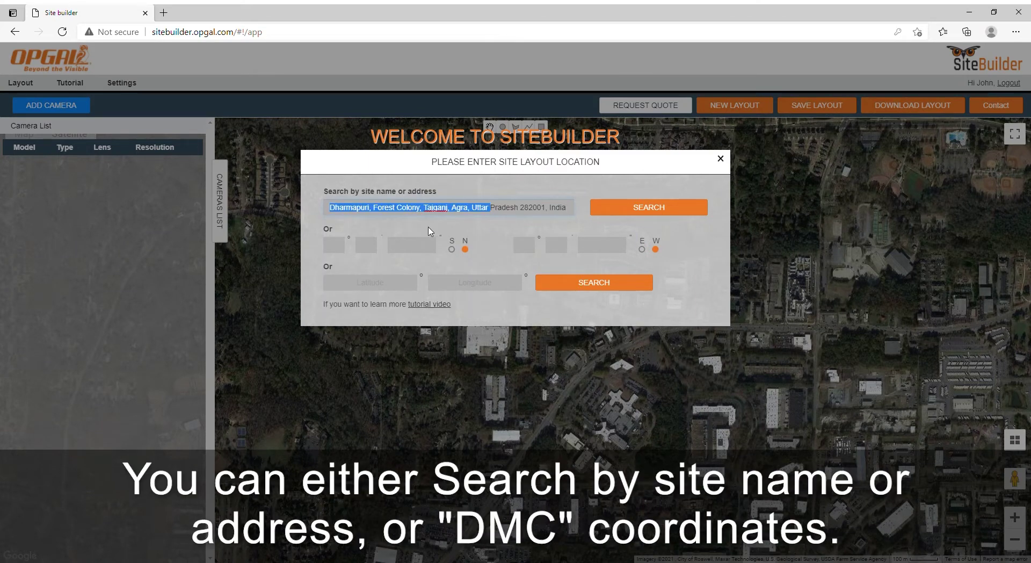
# Locate coordinates 27°10'16.20" N, 78°02'19.20" E and frame the whole complex on the map.
pyautogui.click(337, 248)
pyautogui.write('27')
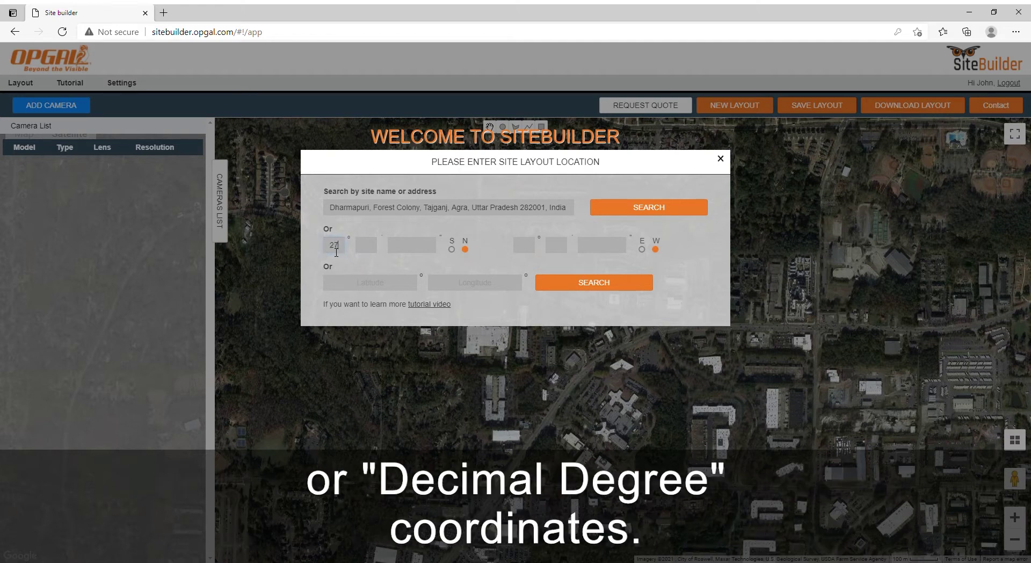
pyautogui.write('16.20')
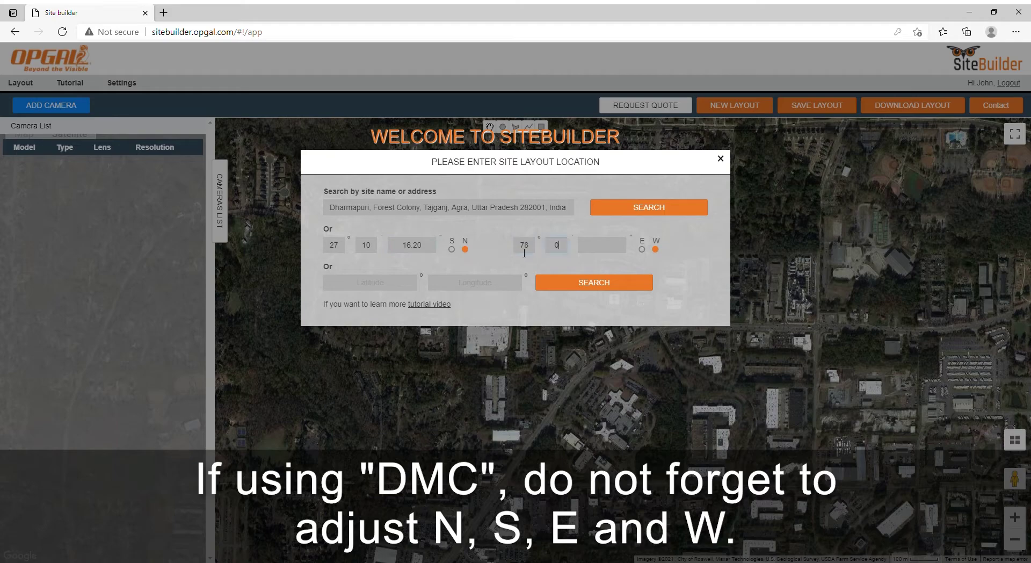
pyautogui.click(642, 249)
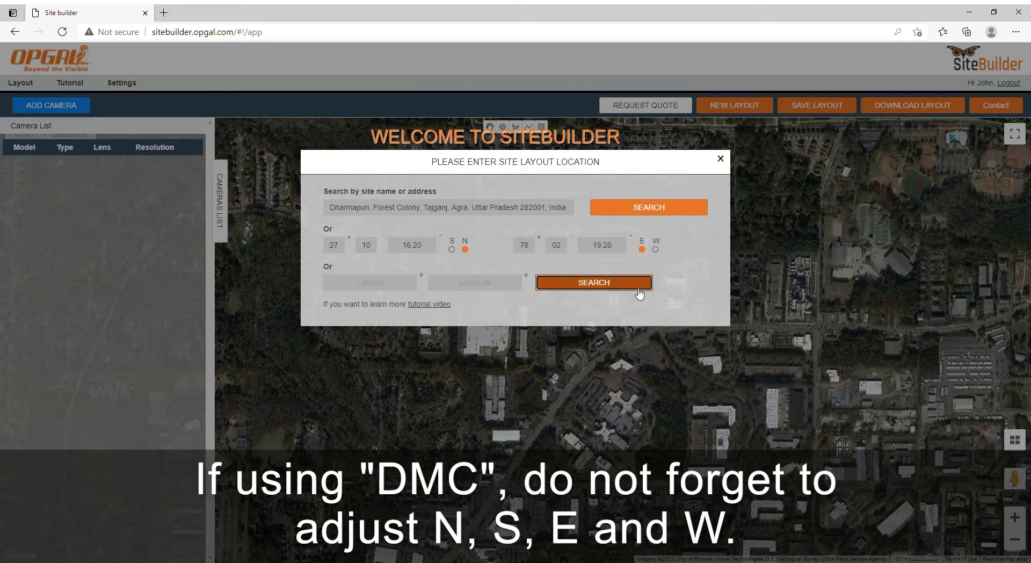
pyautogui.click(594, 283)
pyautogui.scroll(5, 506, 308)
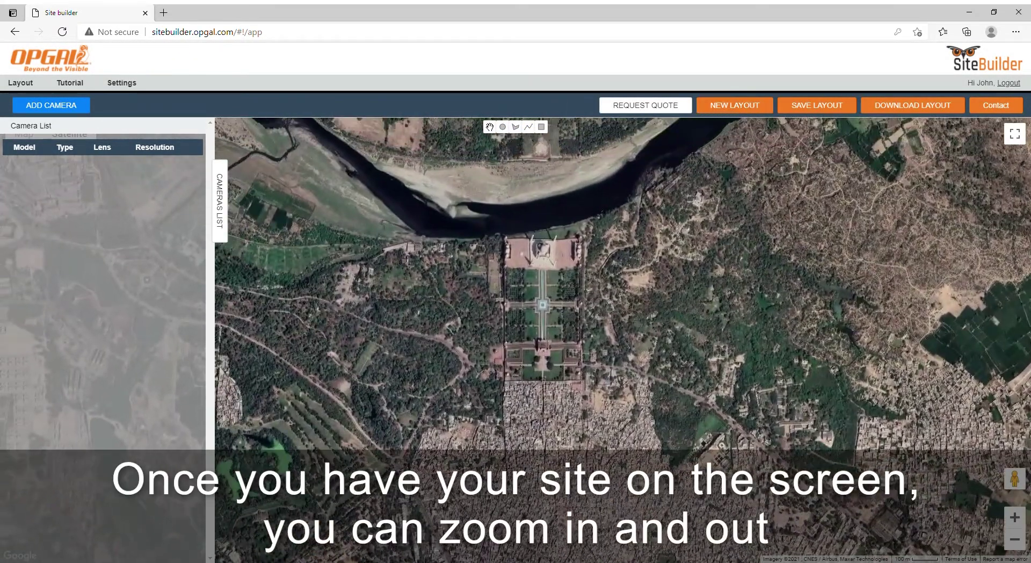
pyautogui.scroll(-3, 568, 279)
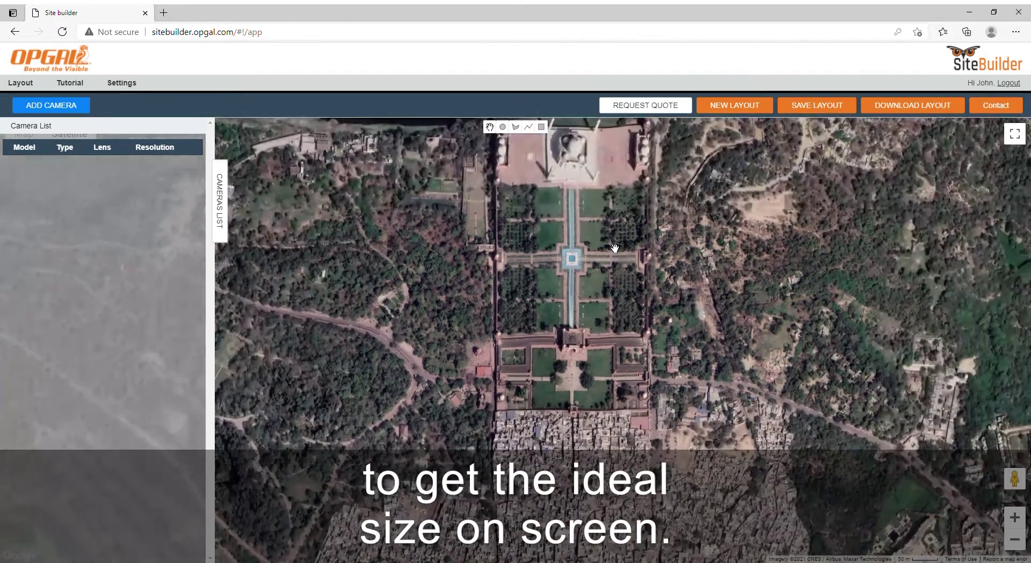
pyautogui.moveTo(616, 246); pyautogui.dragTo(615, 315)
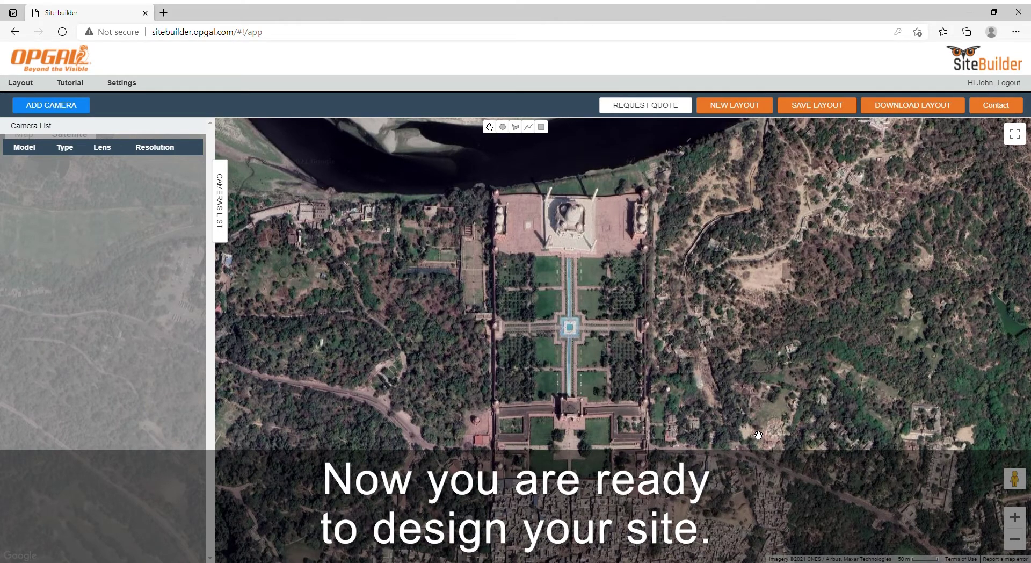
# Add a Sii OP thermal camera with the 17 um 640 * 480 sensor and 35 mm lens.
pyautogui.click(56, 106)
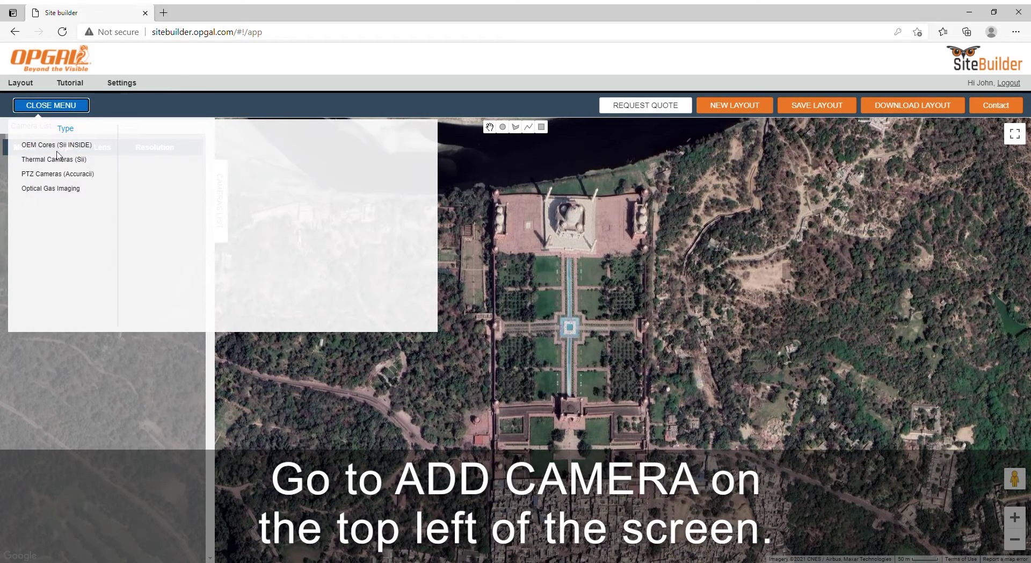
pyautogui.click(60, 160)
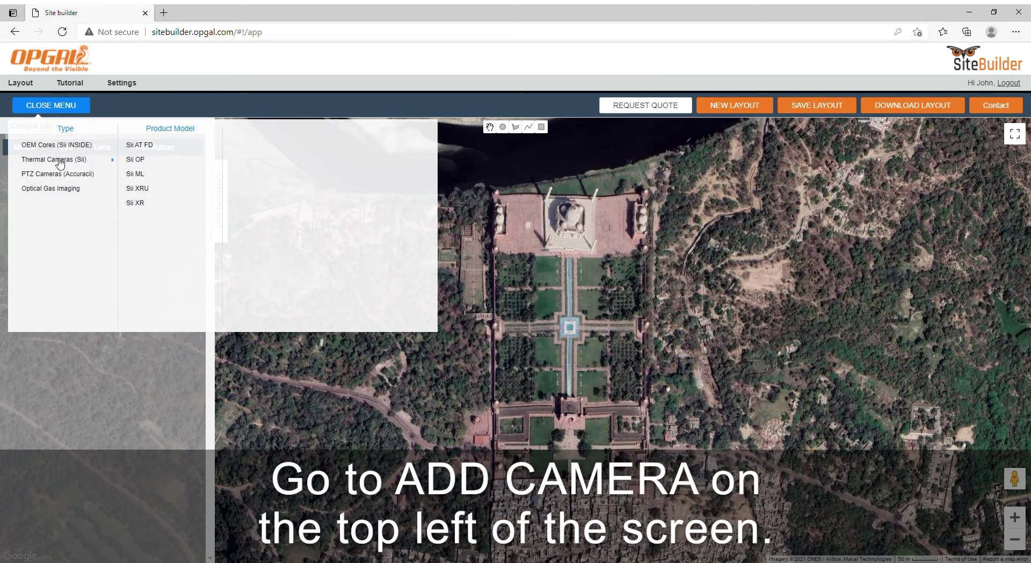
pyautogui.click(141, 161)
pyautogui.click(257, 162)
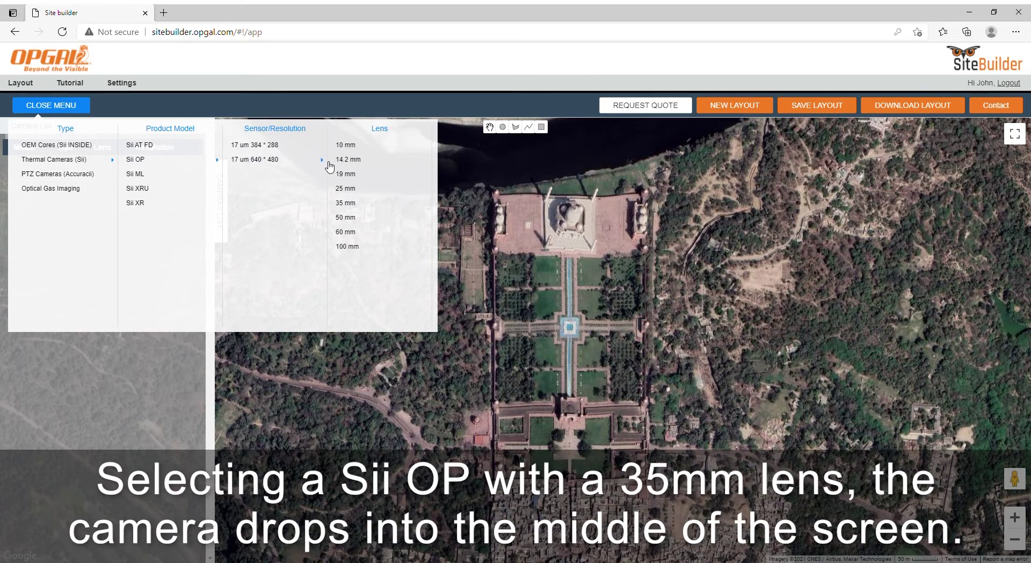
pyautogui.click(348, 205)
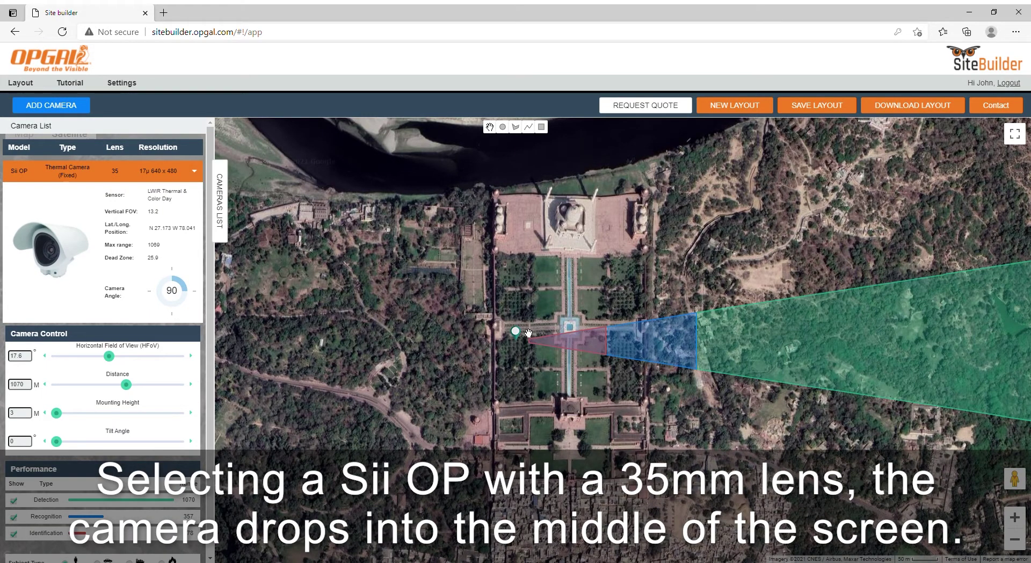
# Move the camera to the riverside edge and hide its Identification coverage zone.
pyautogui.moveTo(515, 331)
pyautogui.mouseDown()
pyautogui.moveTo(499, 177)
pyautogui.moveTo(497, 186)
pyautogui.mouseUp()
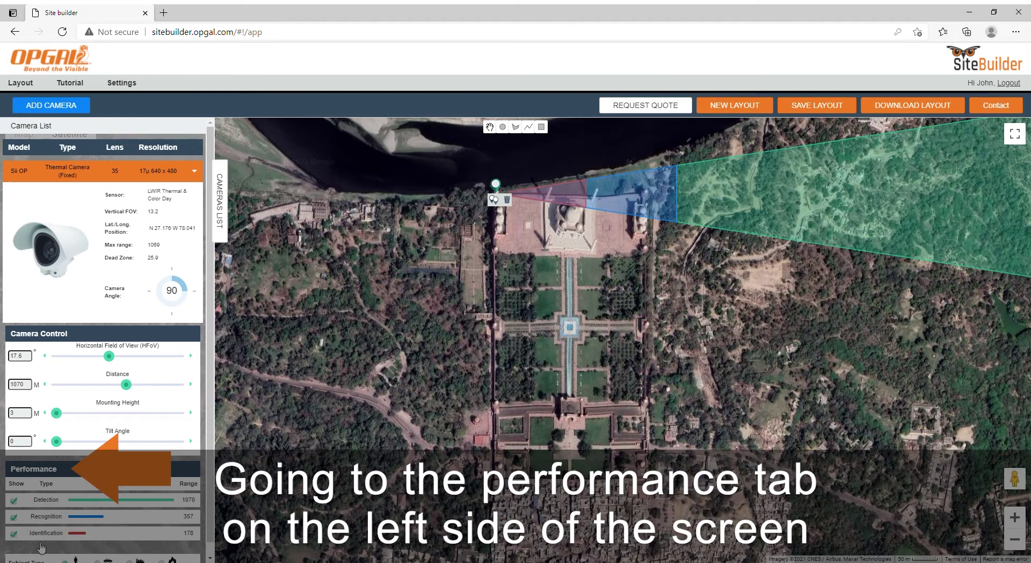
pyautogui.click(14, 534)
pyautogui.scroll(-1, 114, 519)
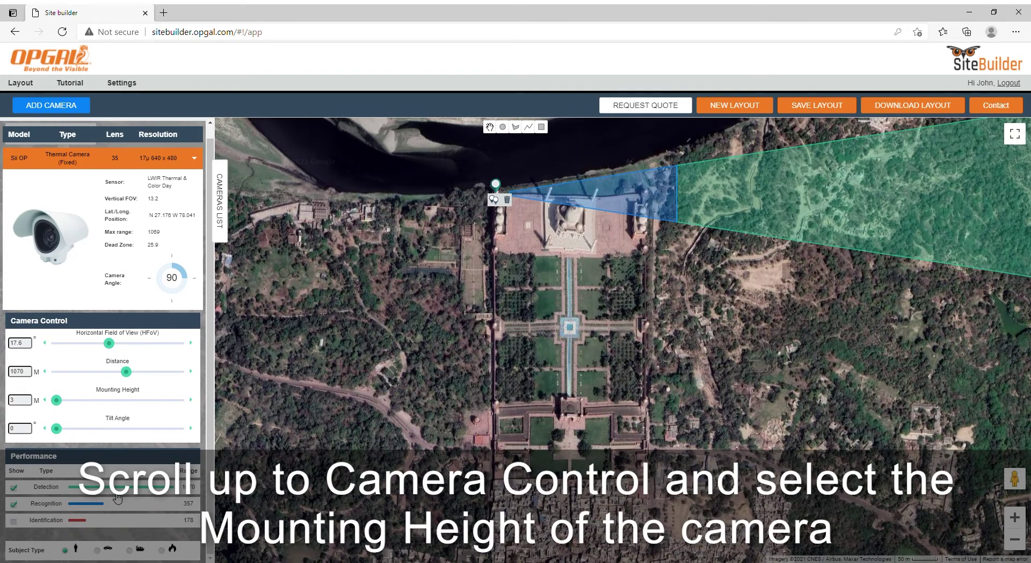
# Set the camera's mounting height to 15 m and tilt to 9°, shrinking the dead zone.
pyautogui.scroll(1, 117, 498)
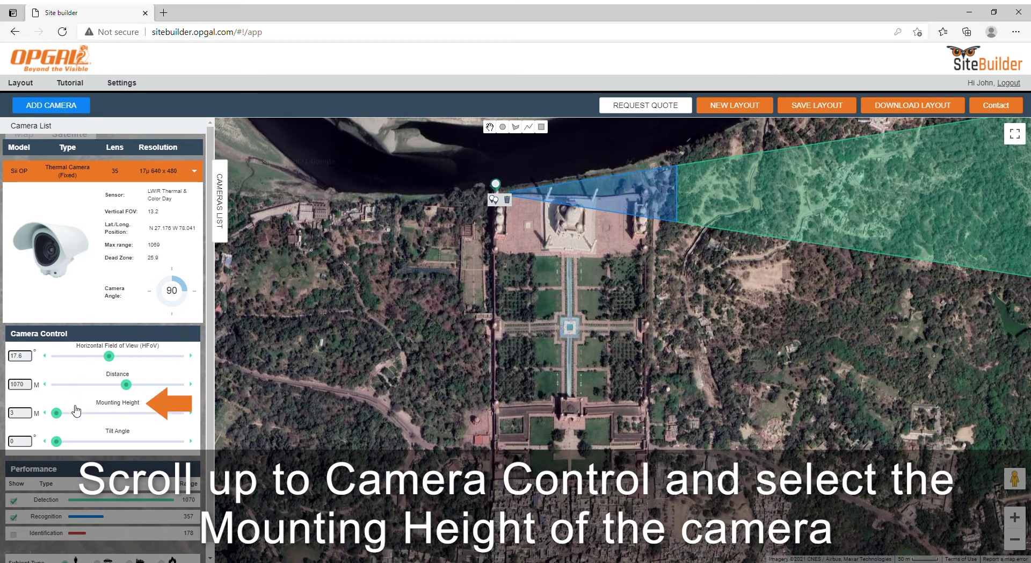
pyautogui.moveTo(56, 413); pyautogui.dragTo(101, 414)
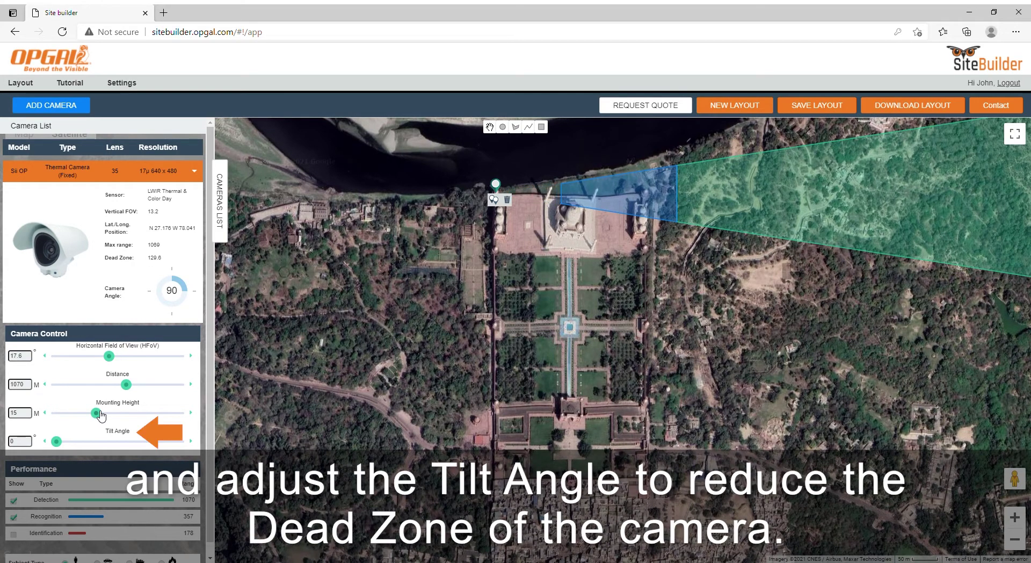
pyautogui.moveTo(57, 442); pyautogui.dragTo(78, 442)
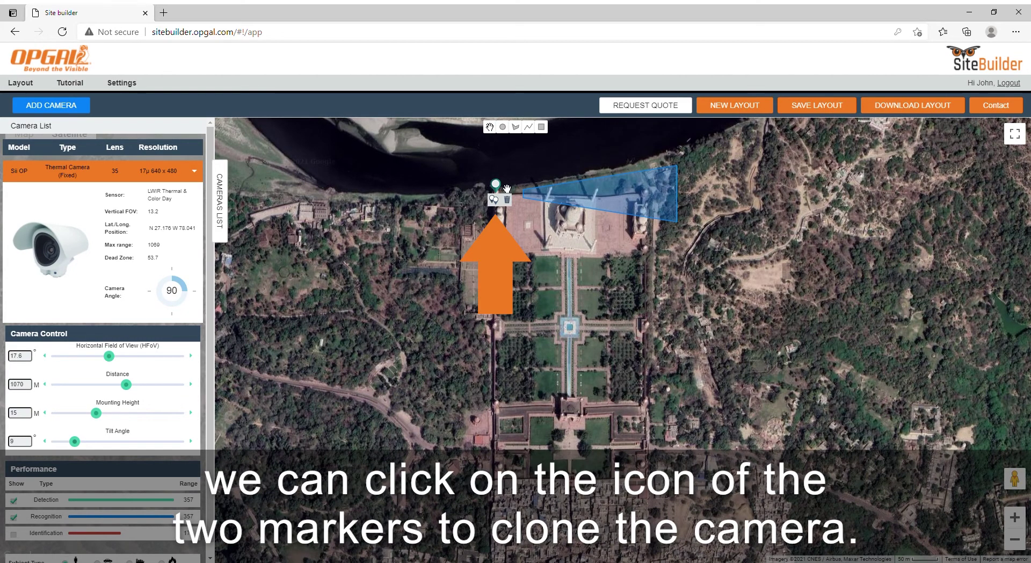
# Clone the camera, place the copy farther east along the river, facing southwest.
pyautogui.click(494, 200)
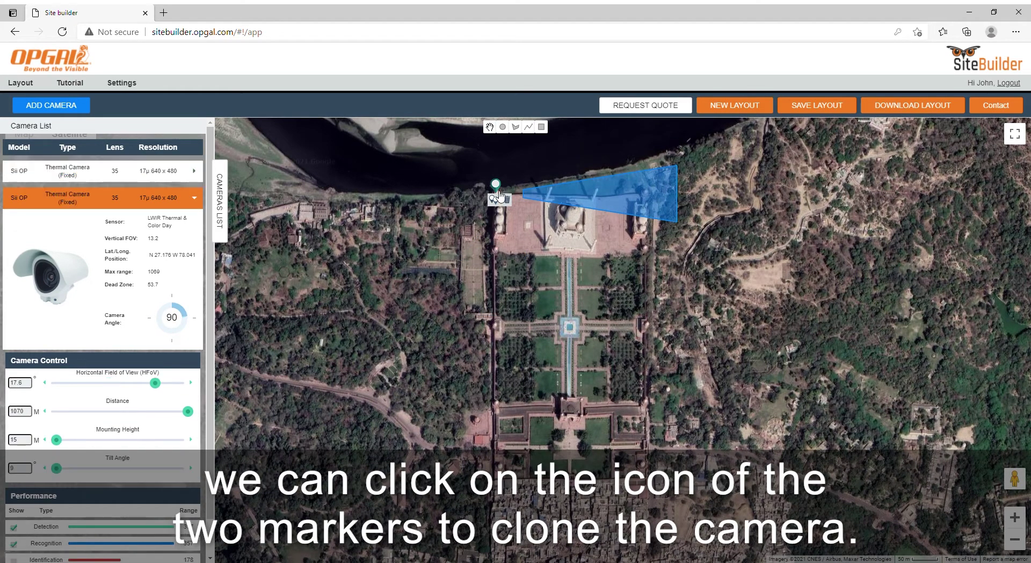
pyautogui.moveTo(575, 243)
pyautogui.mouseDown()
pyautogui.moveTo(604, 239)
pyautogui.moveTo(651, 182)
pyautogui.mouseUp()
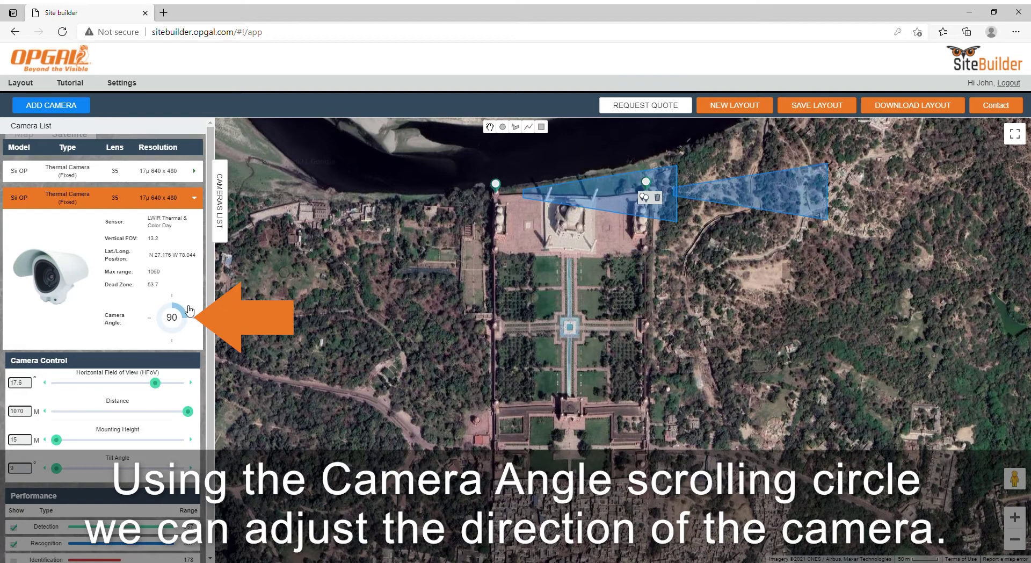
pyautogui.moveTo(189, 318); pyautogui.dragTo(78, 321)
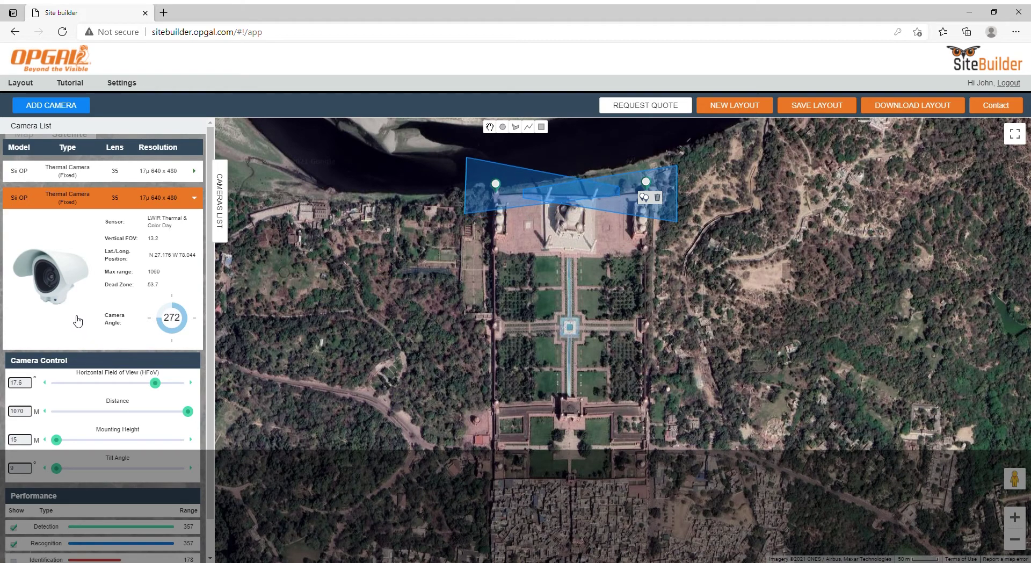
# Clone another camera onto the south gate with its cone aimed south at 180°.
pyautogui.click(493, 199)
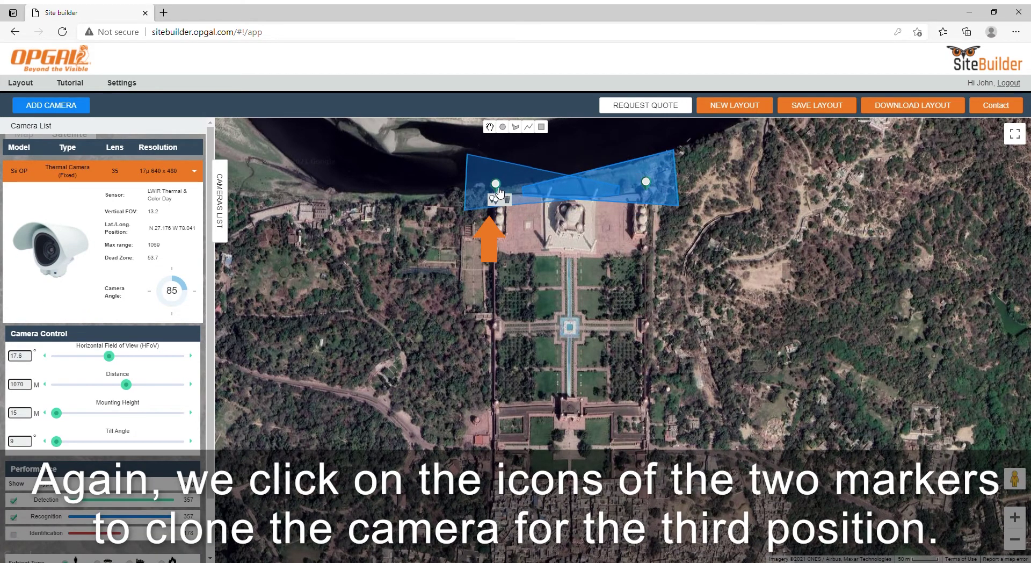
pyautogui.moveTo(500, 189)
pyautogui.mouseDown()
pyautogui.moveTo(526, 303)
pyautogui.moveTo(576, 406)
pyautogui.mouseUp()
pyautogui.moveTo(187, 345); pyautogui.dragTo(177, 365)
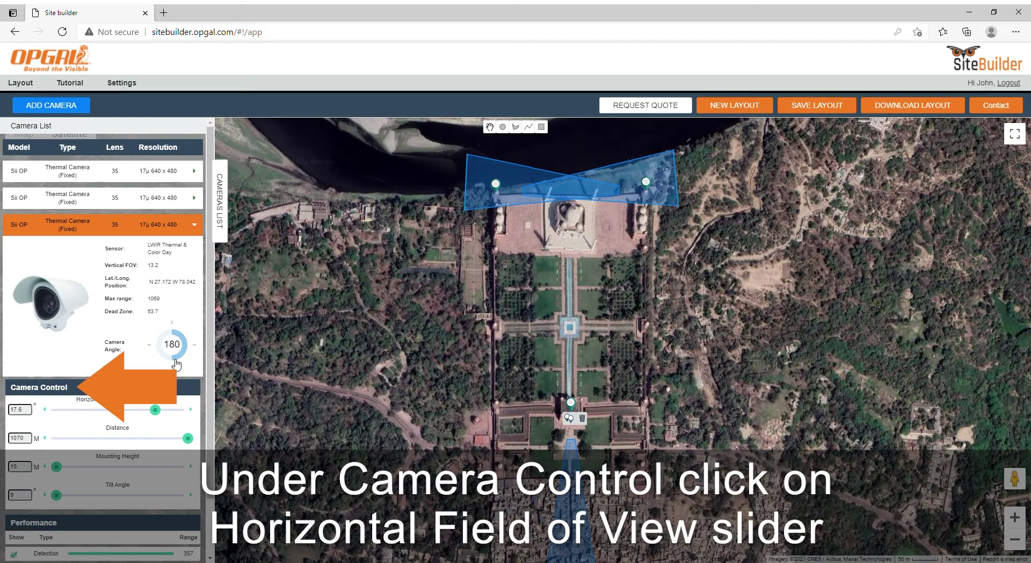
# Widen the south-gate camera's horizontal field of view to 57.12 and increase its tilt angle.
pyautogui.click(162, 411)
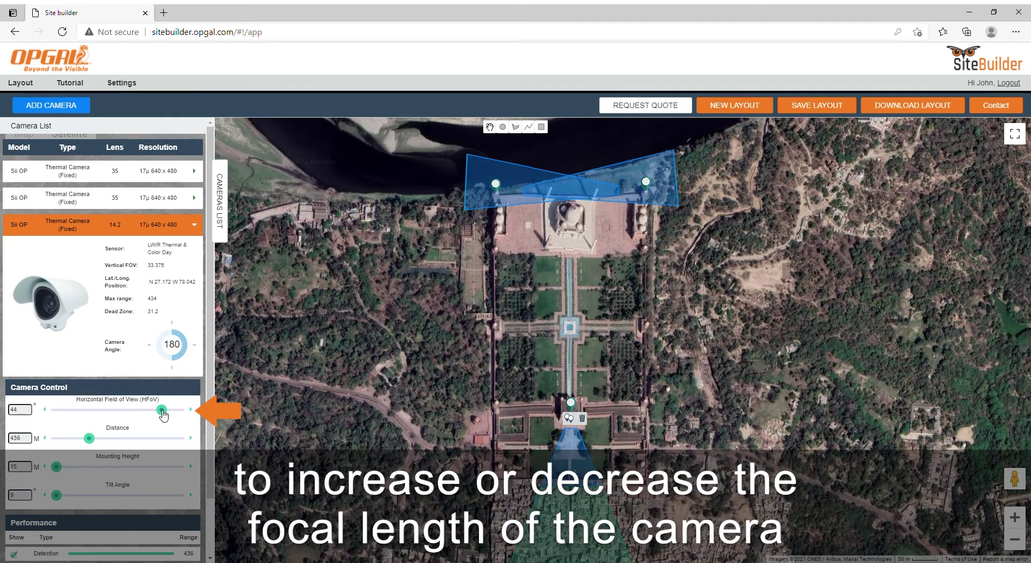
pyautogui.click(179, 410)
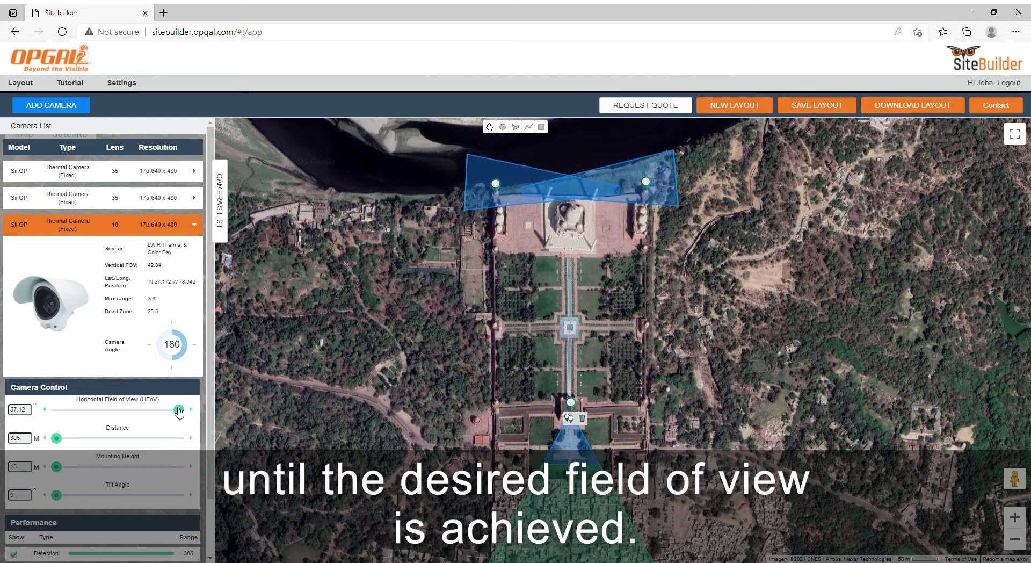
pyautogui.scroll(-1, 159, 452)
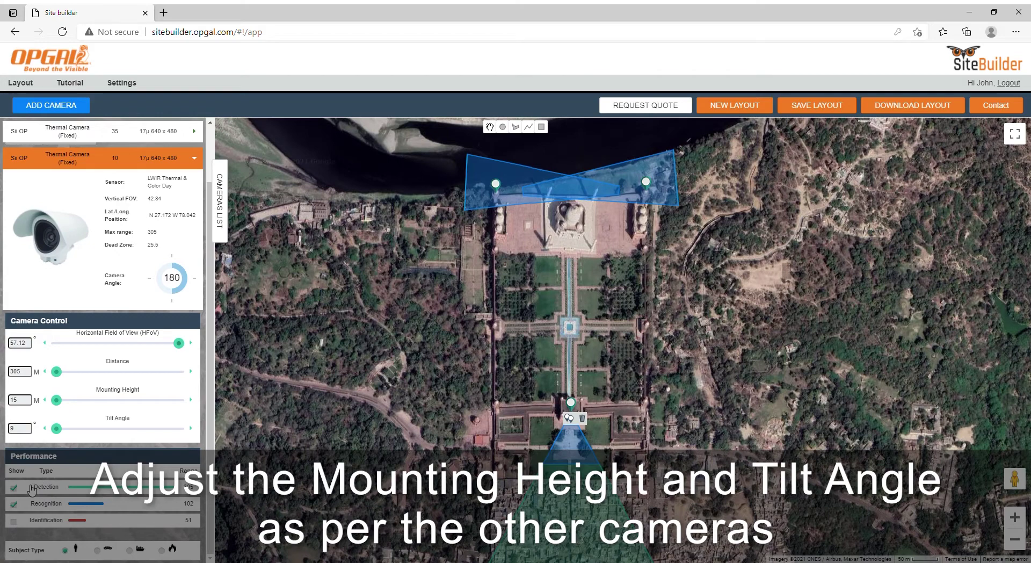
pyautogui.moveTo(56, 428); pyautogui.dragTo(75, 430)
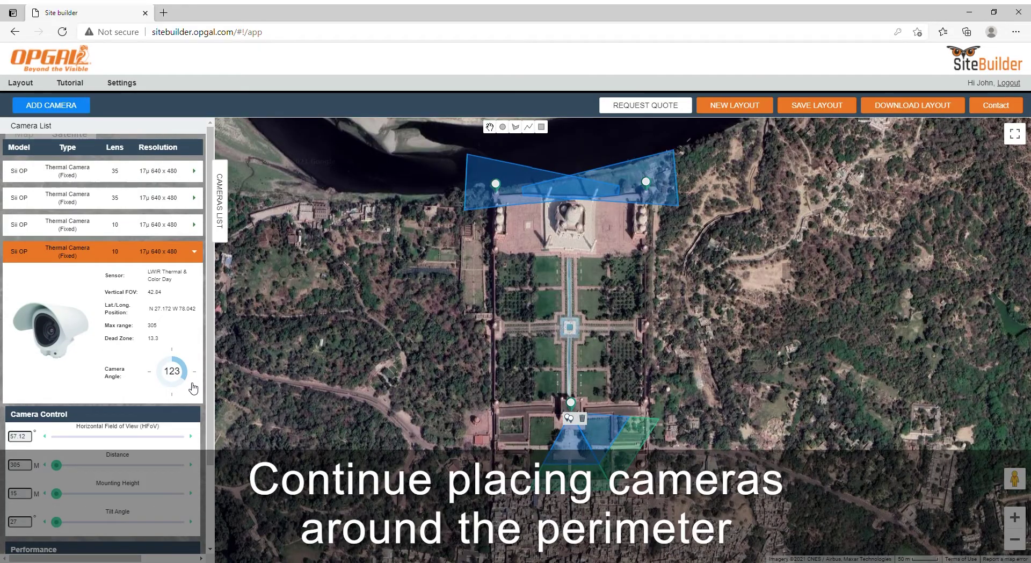
pyautogui.scroll(-1, 102, 323)
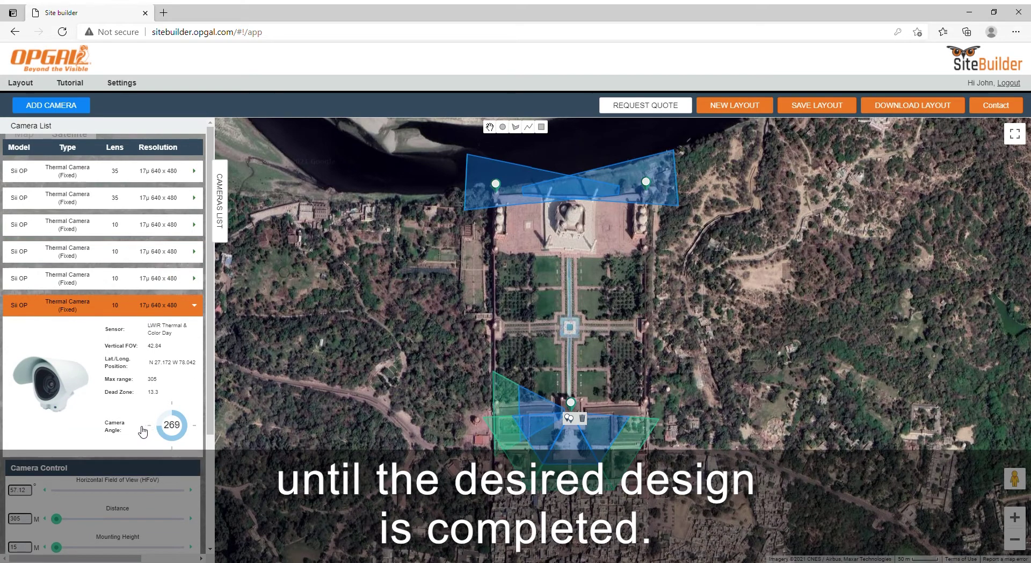
pyautogui.scroll(-1, 111, 451)
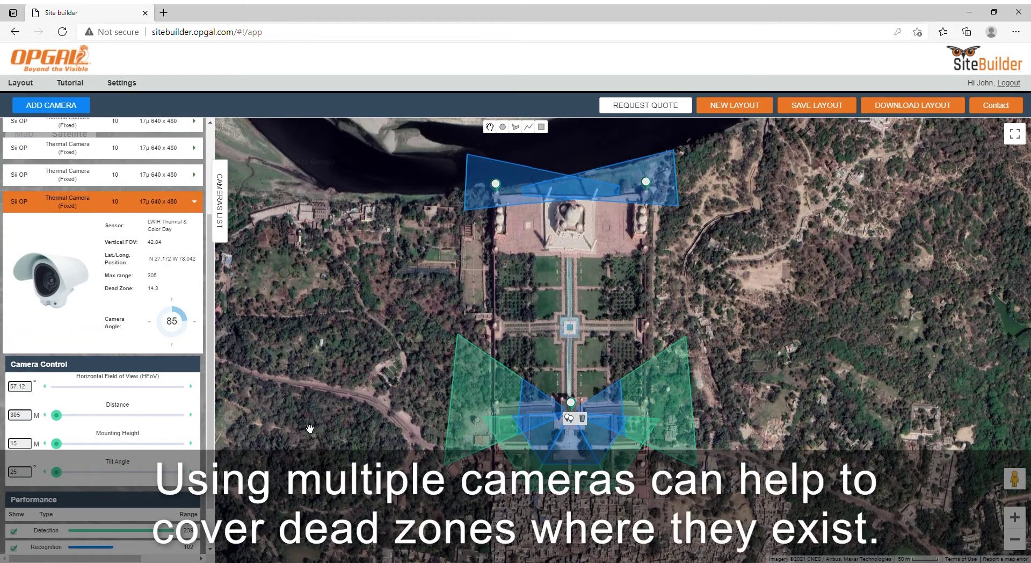
pyautogui.scroll(-1, 65, 434)
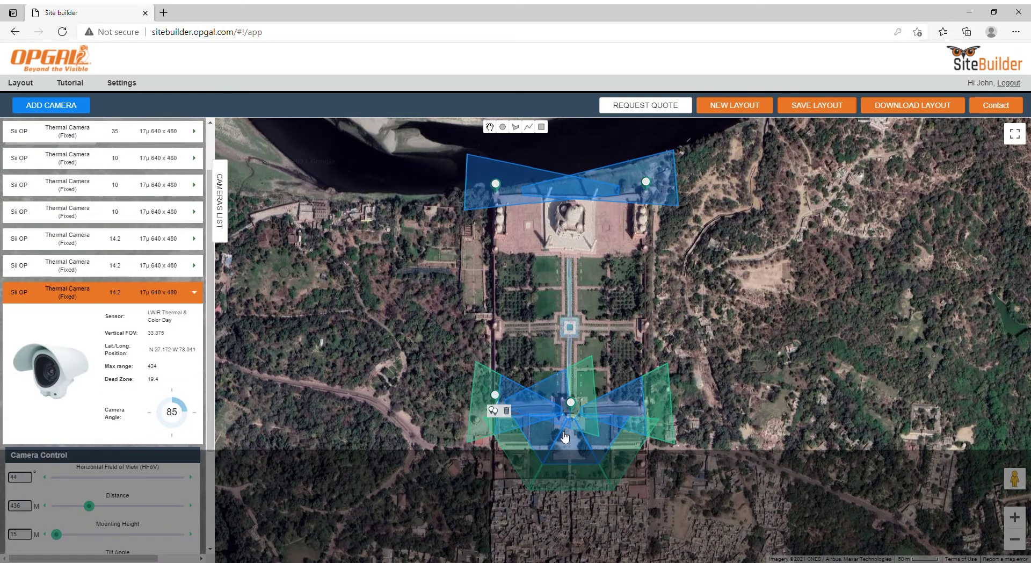
pyautogui.scroll(-3, 57, 406)
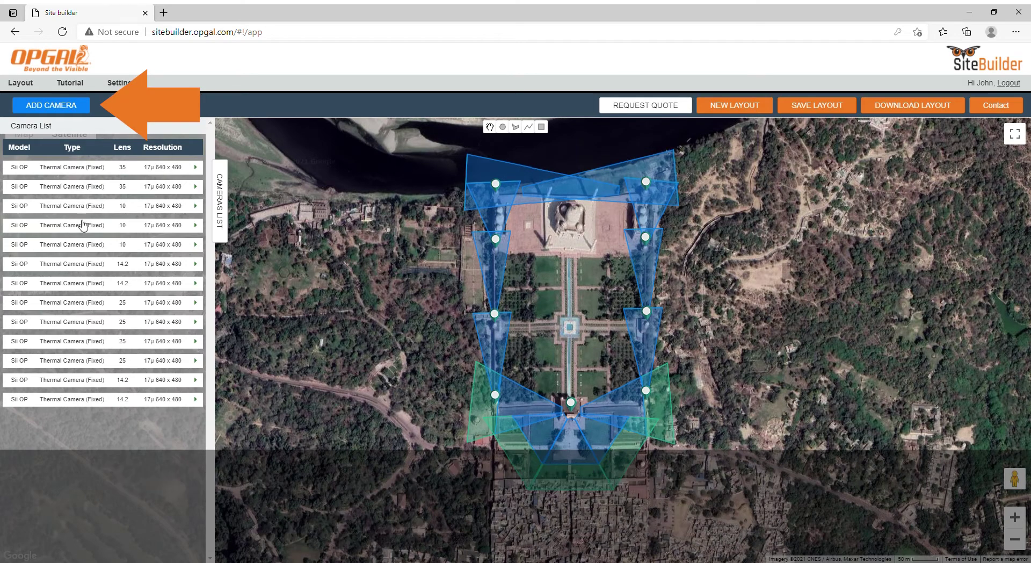
# Add an Accuracii Mini HD PTZ camera (17 um 640*480, 35 mm lens) at the garden centre.
pyautogui.click(65, 106)
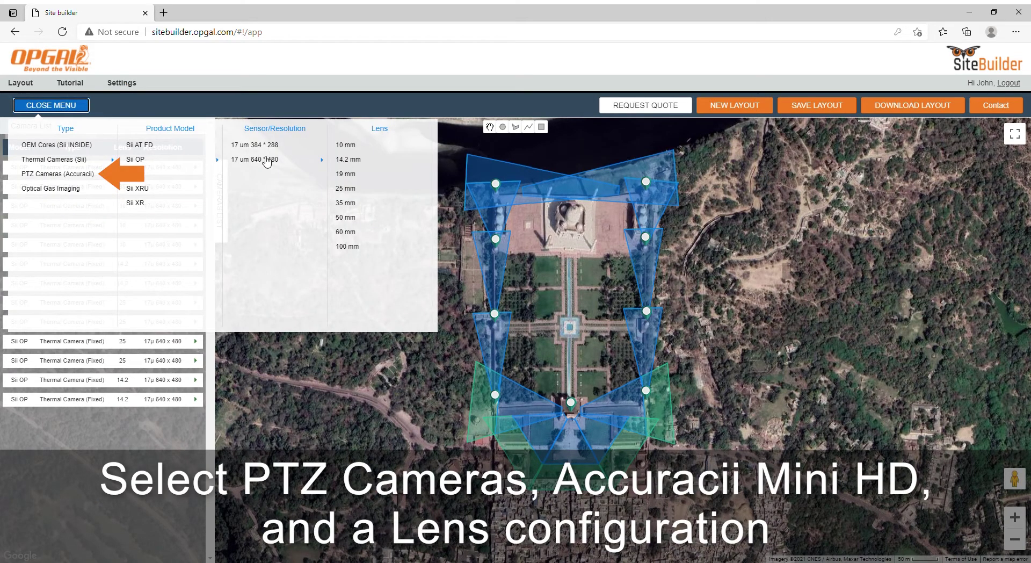
pyautogui.click(76, 173)
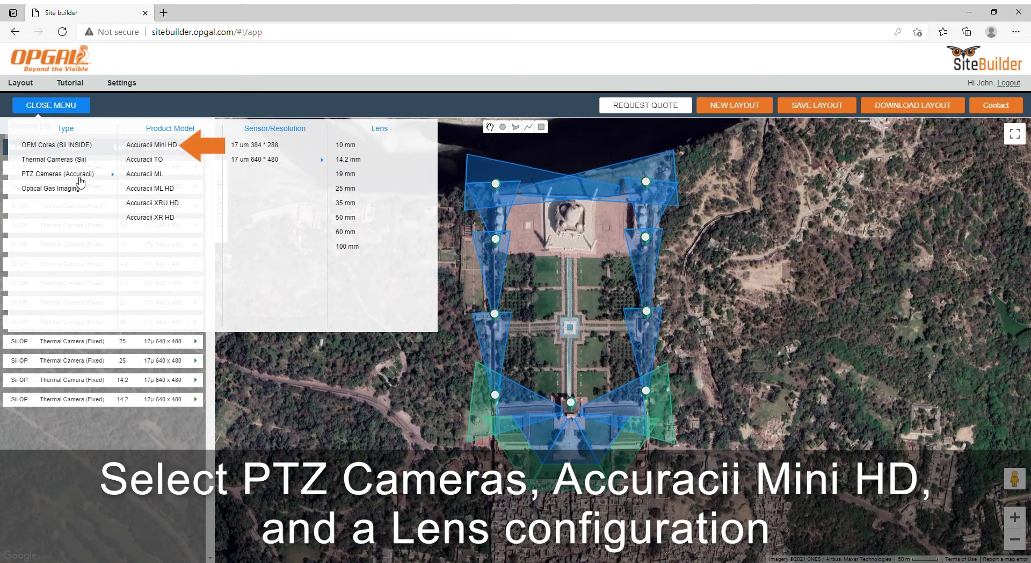
pyautogui.click(251, 148)
pyautogui.click(343, 153)
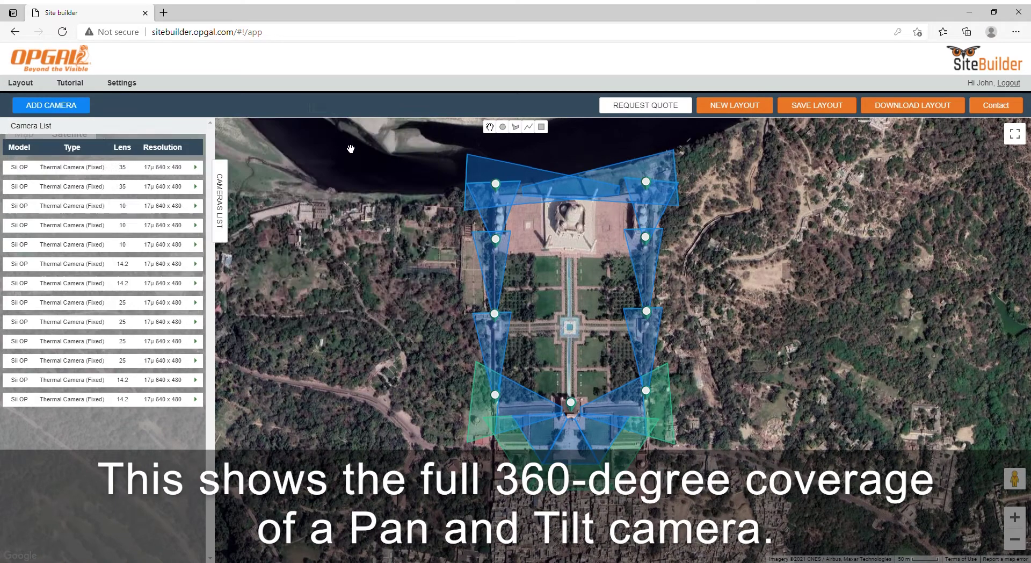
pyautogui.moveTo(516, 332); pyautogui.dragTo(571, 312)
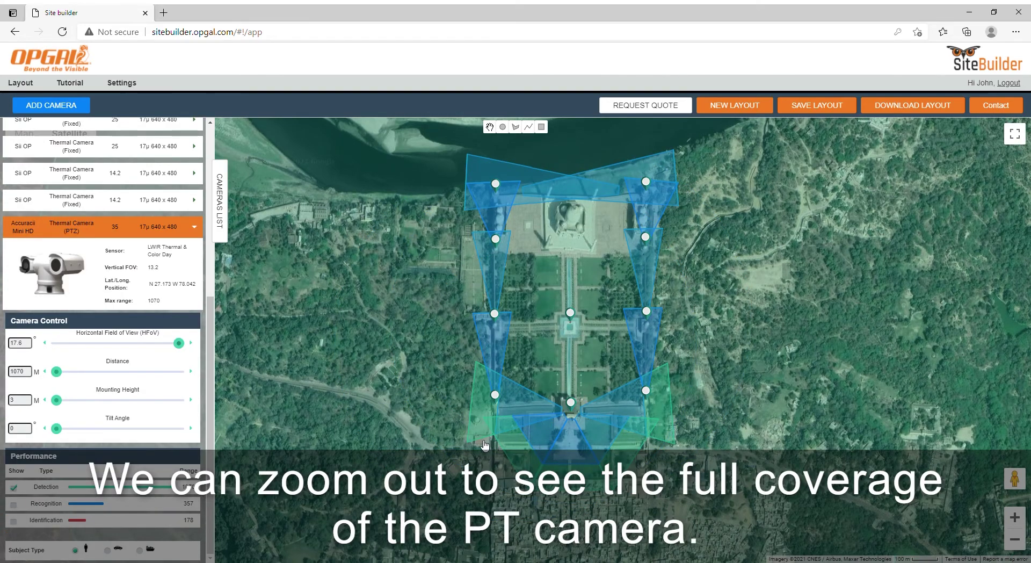
pyautogui.scroll(-1, 491, 442)
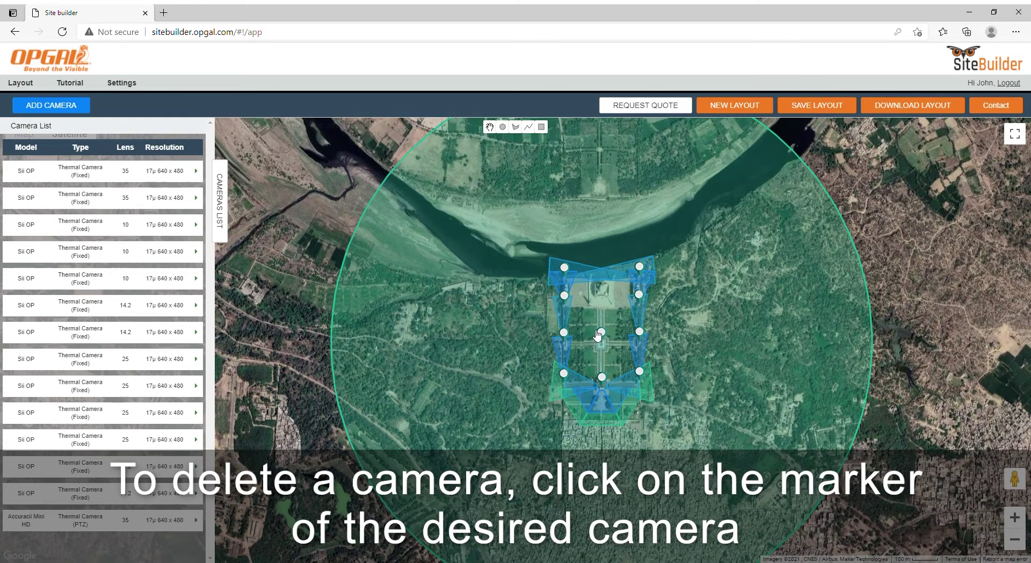
# Delete the central Accuracii Mini HD PTZ camera, leaving only the Sii OP cameras.
pyautogui.click(600, 333)
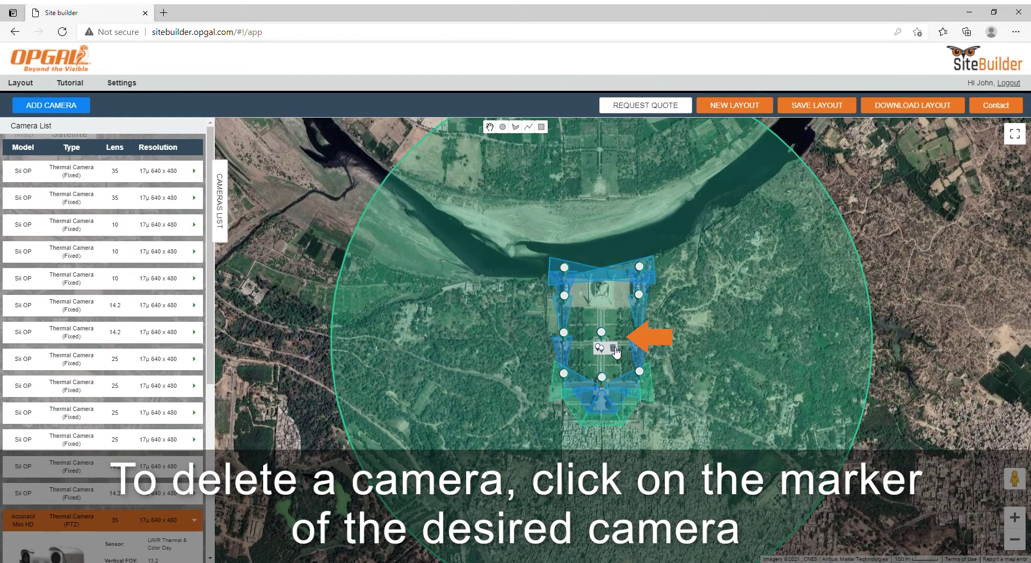
pyautogui.click(615, 349)
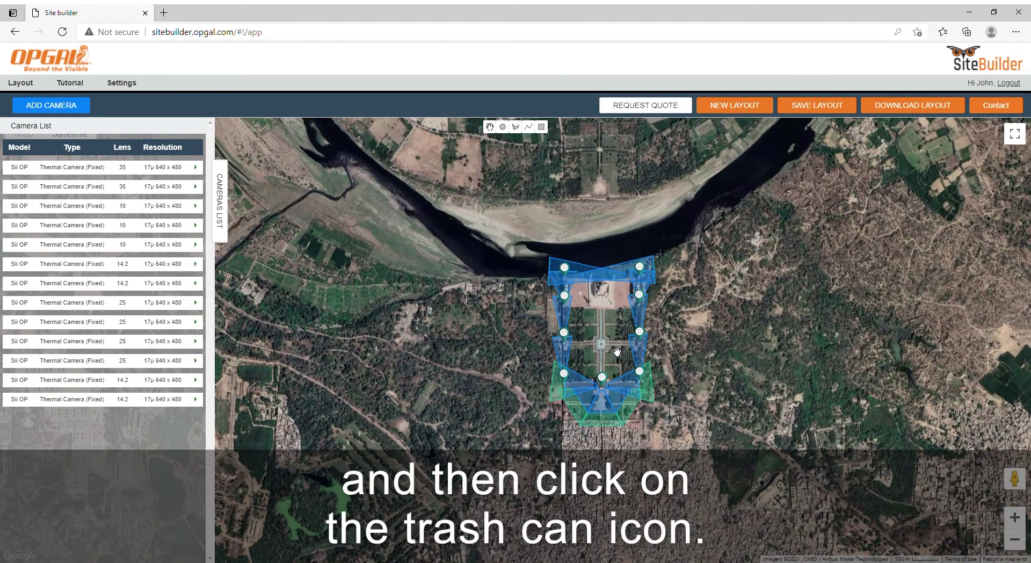
pyautogui.scroll(1, 617, 352)
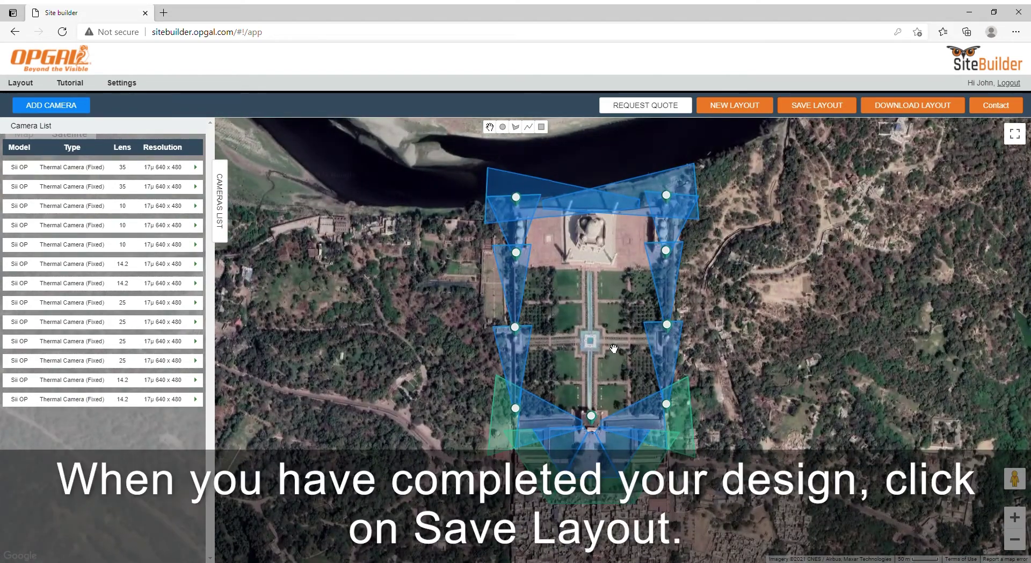
# Save the layout as 'Taj Mahal', request a quote, and dismiss the confirmation banner.
pyautogui.click(817, 105)
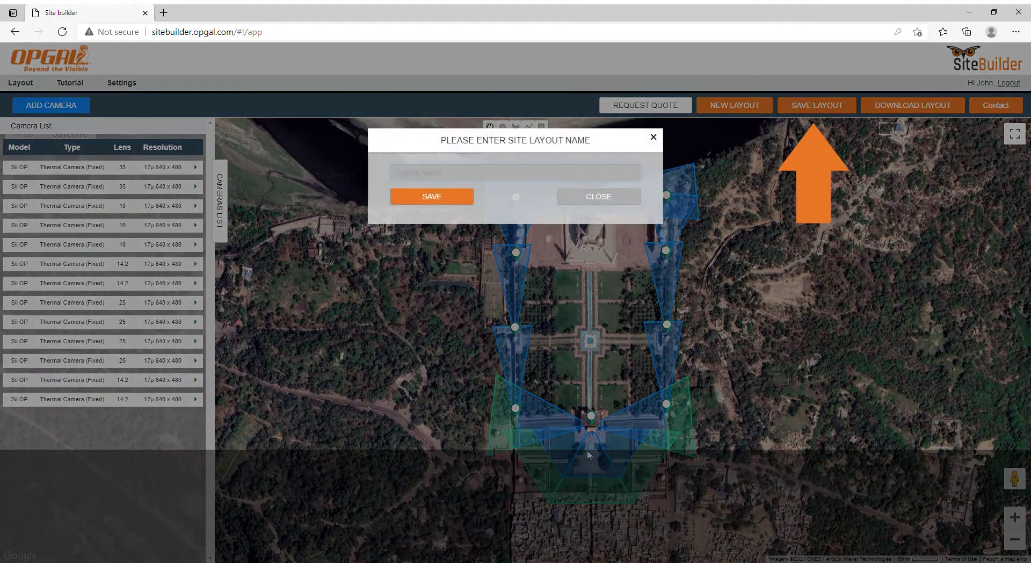
pyautogui.write('Taj Mahal')
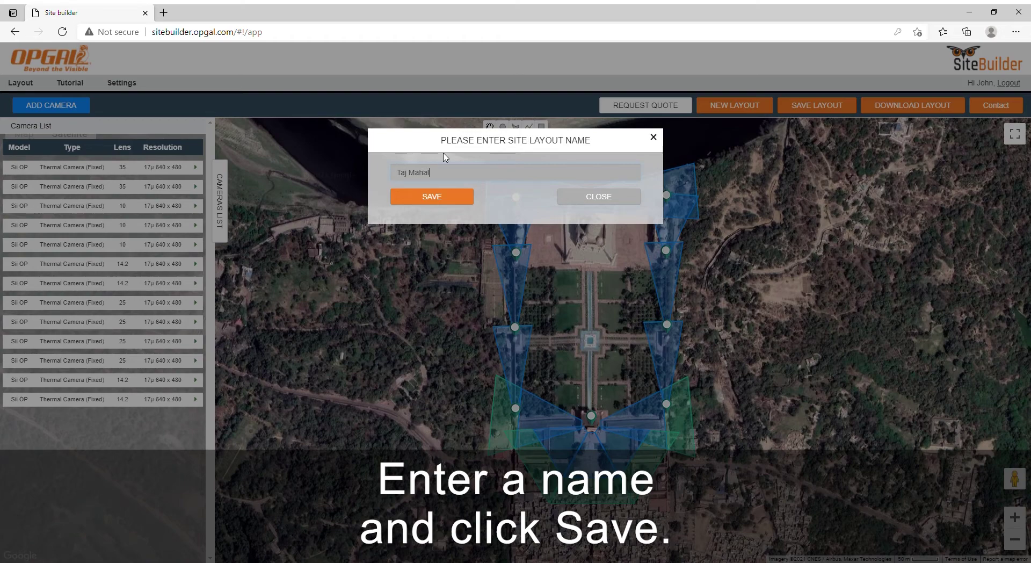
pyautogui.click(452, 200)
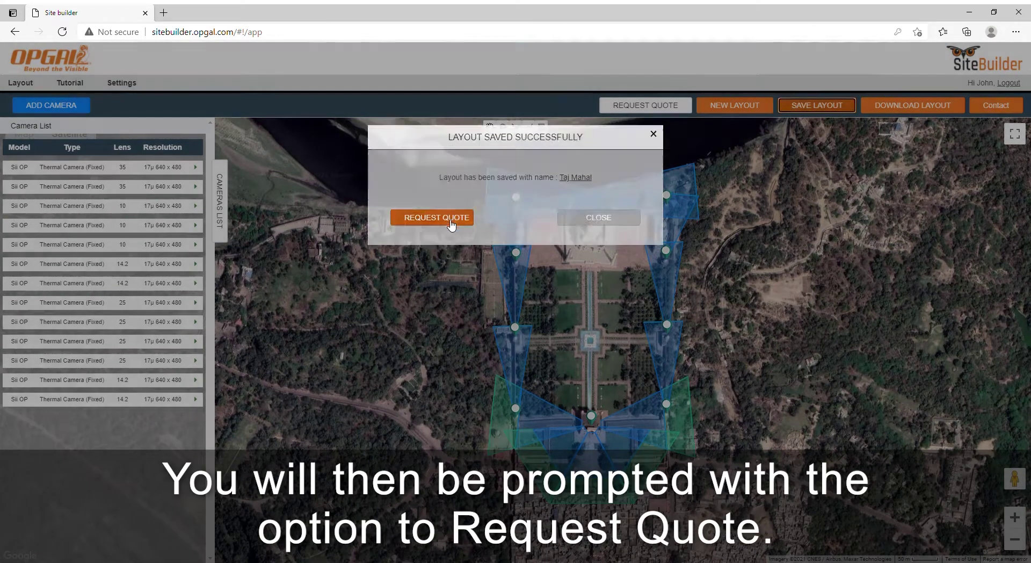
pyautogui.click(437, 217)
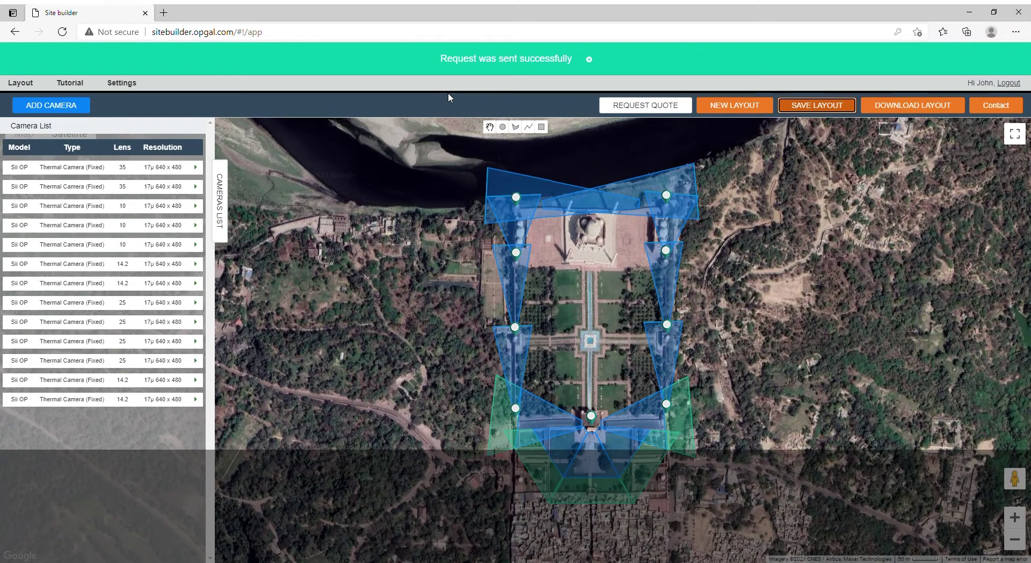
pyautogui.click(589, 59)
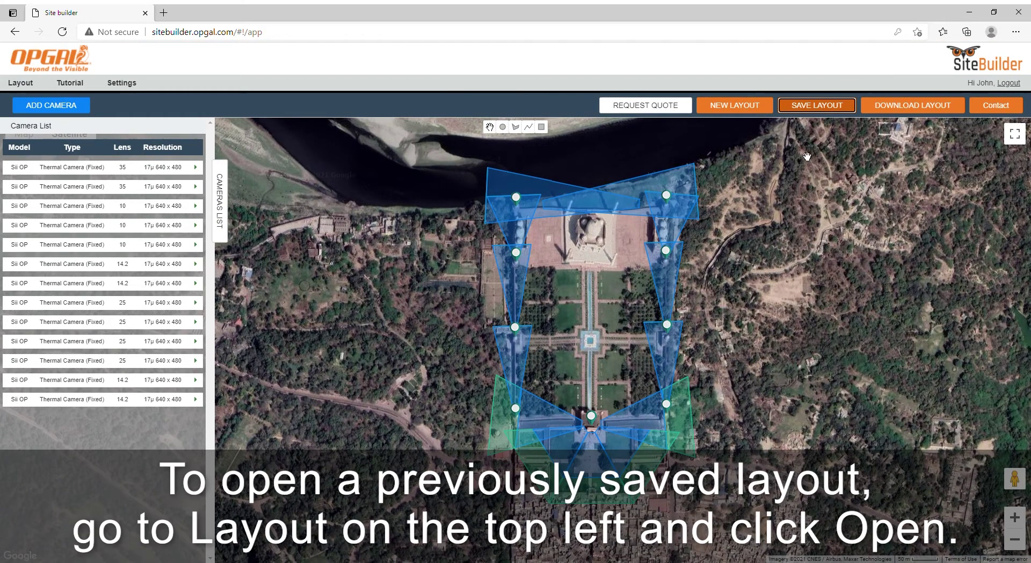
# Download the saved Taj Mahal layout as a backup file and load it onto the map.
pyautogui.click(20, 82)
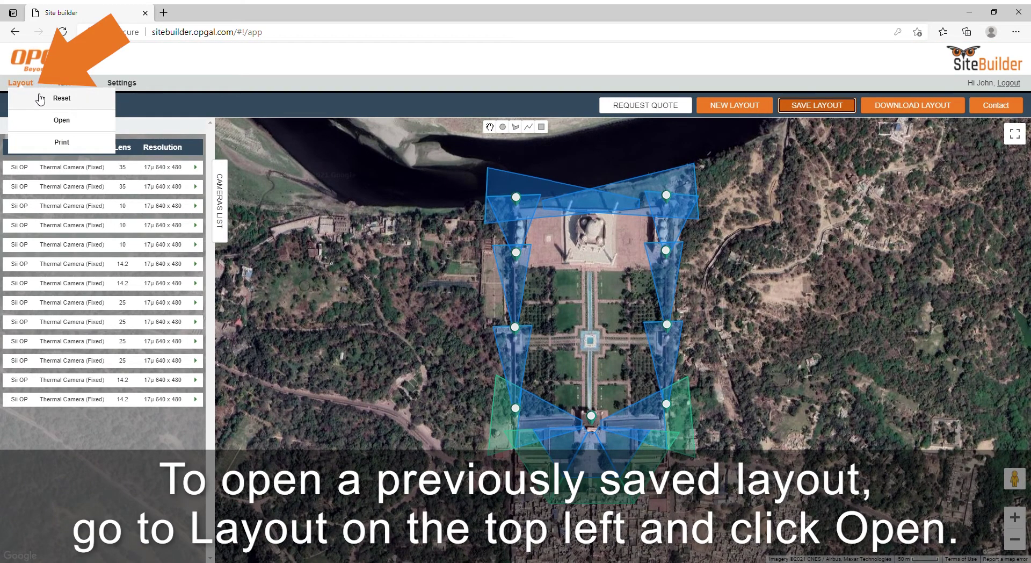
pyautogui.click(36, 126)
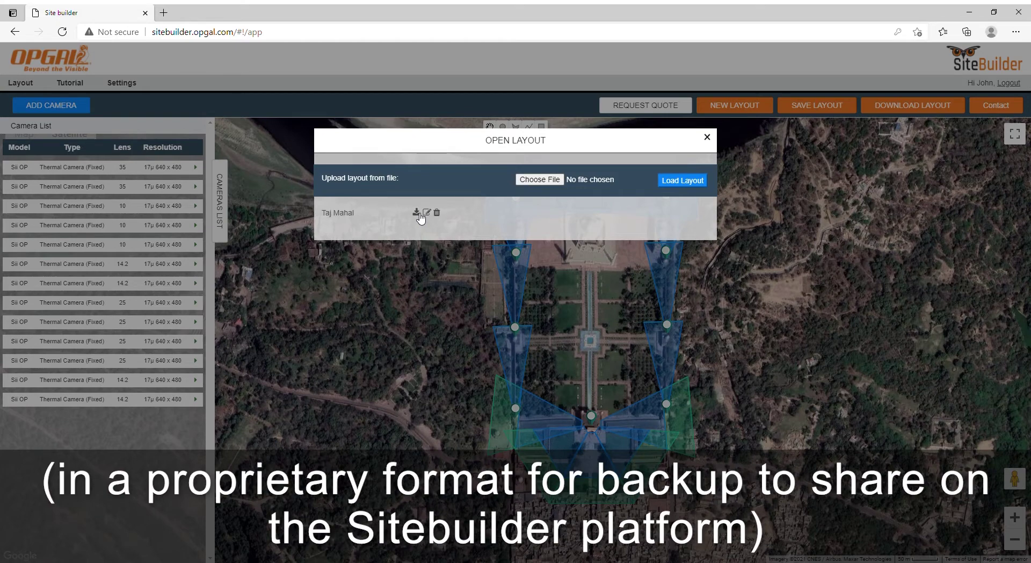
pyautogui.click(418, 213)
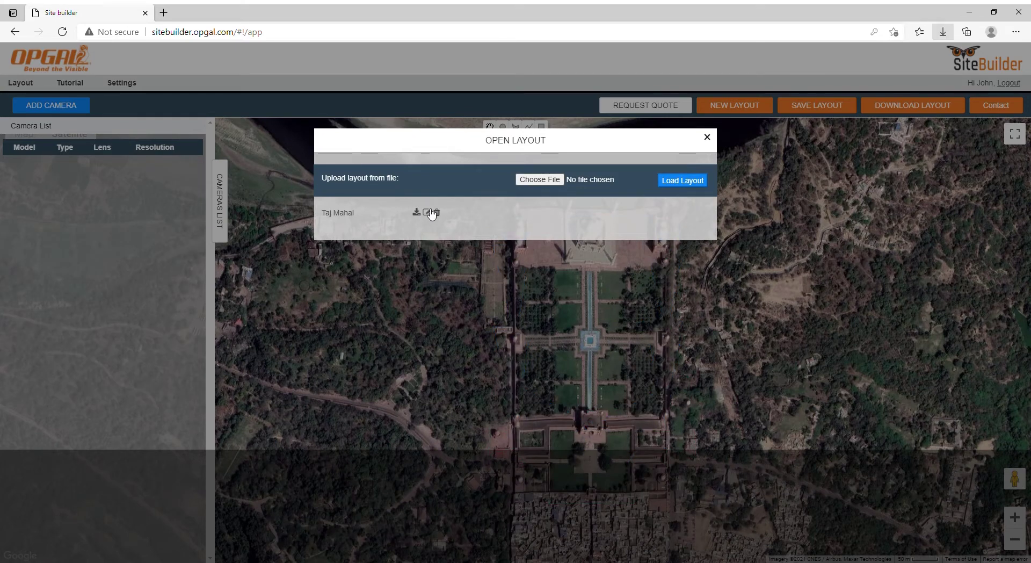
pyautogui.click(432, 213)
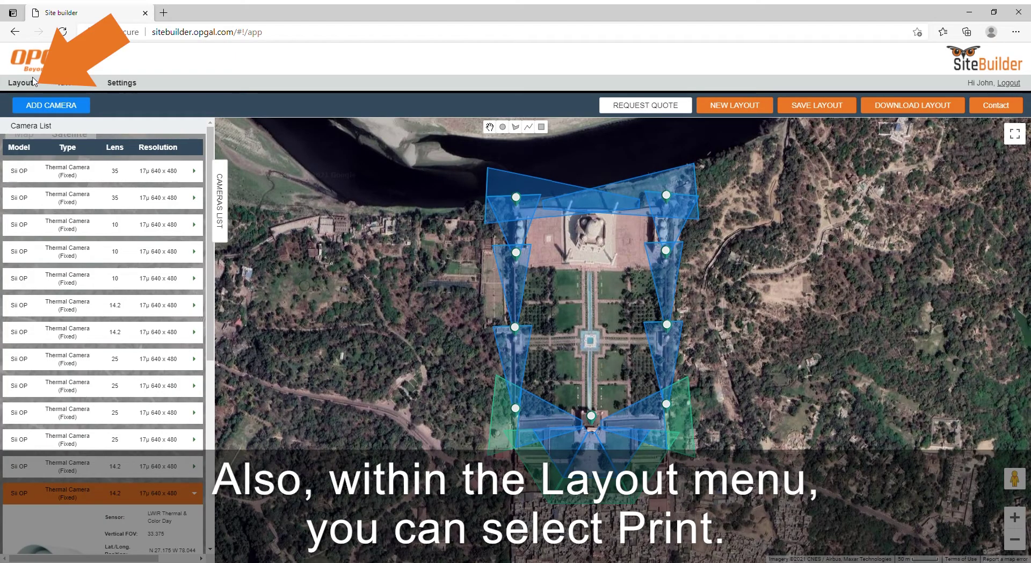
# Print the Taj Mahal layout and its camera table using Microsoft Print to PDF.
pyautogui.click(33, 80)
pyautogui.click(50, 142)
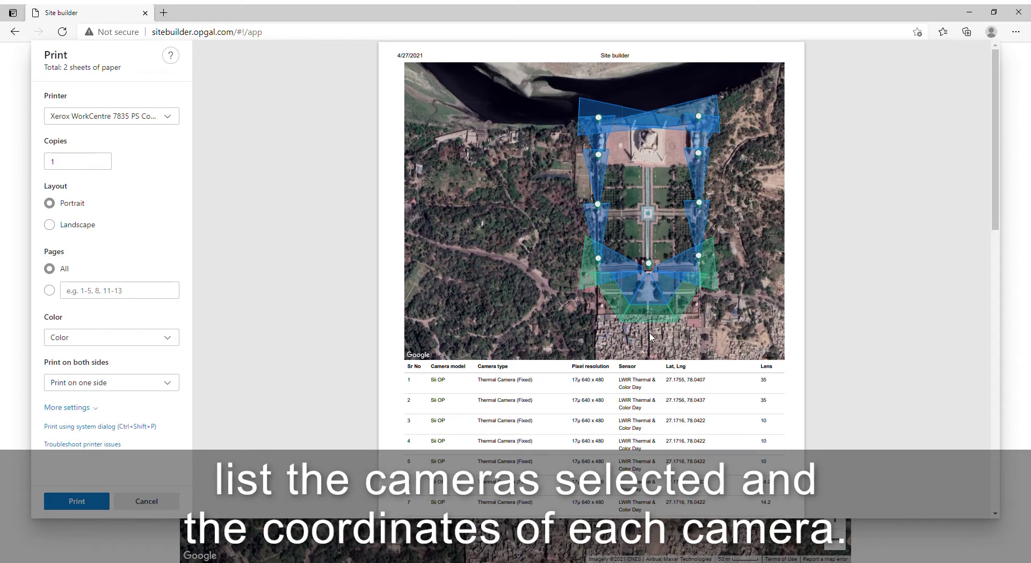
pyautogui.click(133, 119)
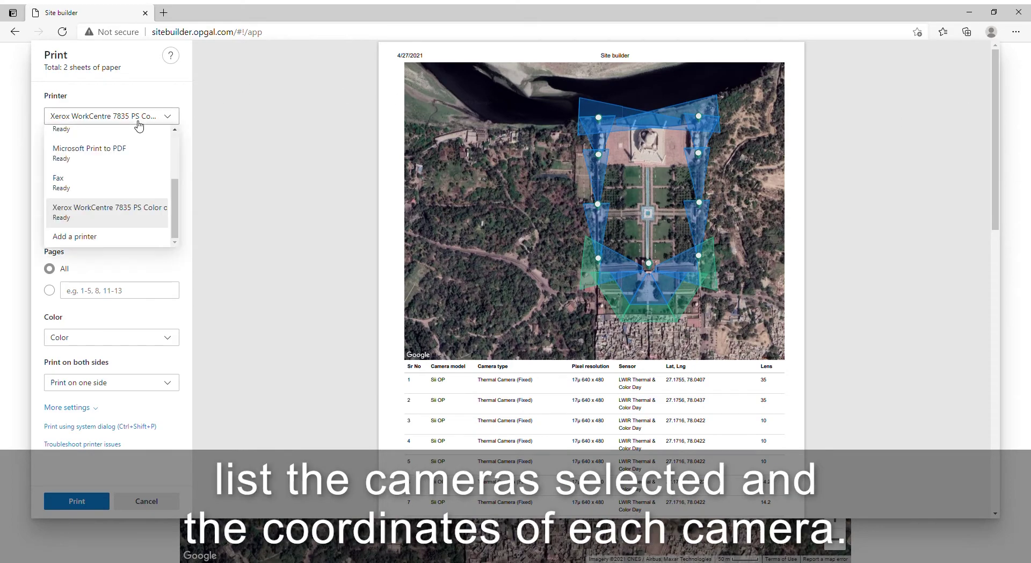
pyautogui.click(136, 153)
pyautogui.scroll(-5, 521, 408)
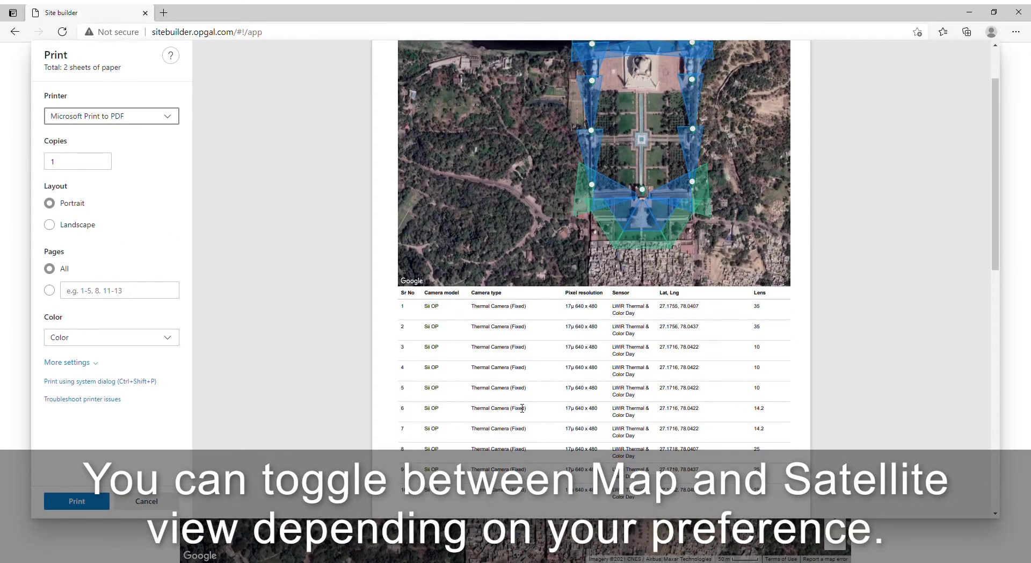
pyautogui.scroll(5, 523, 409)
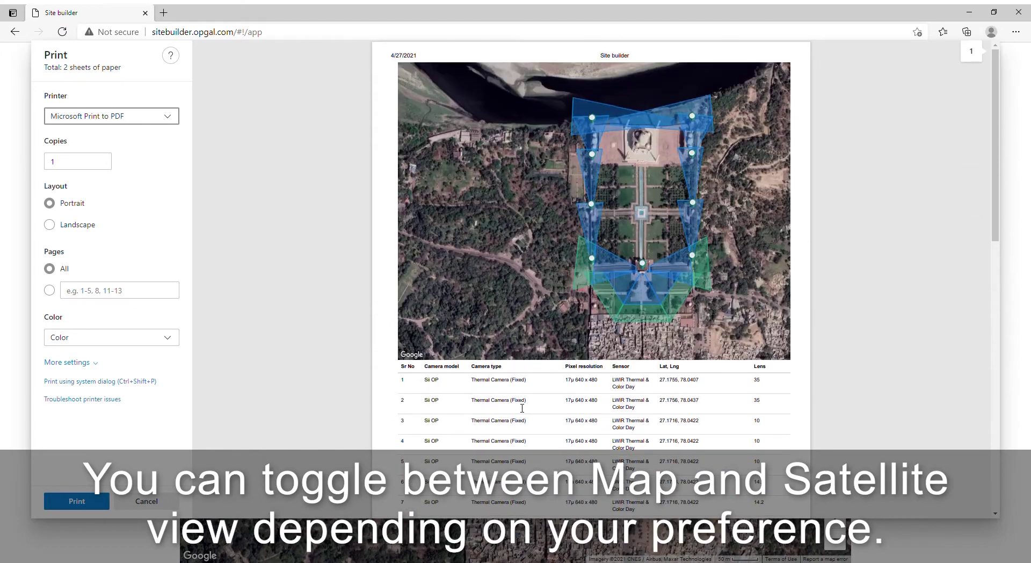
pyautogui.click(101, 498)
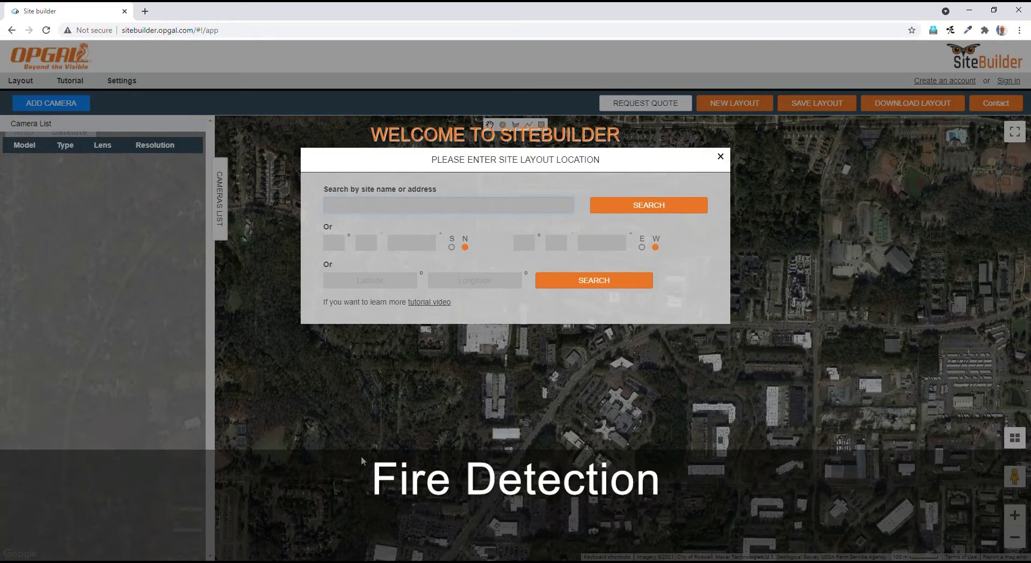
# Search 'coal power' and jump the map to the Arkansas power plant.
pyautogui.click(354, 205)
pyautogui.write('coal power')
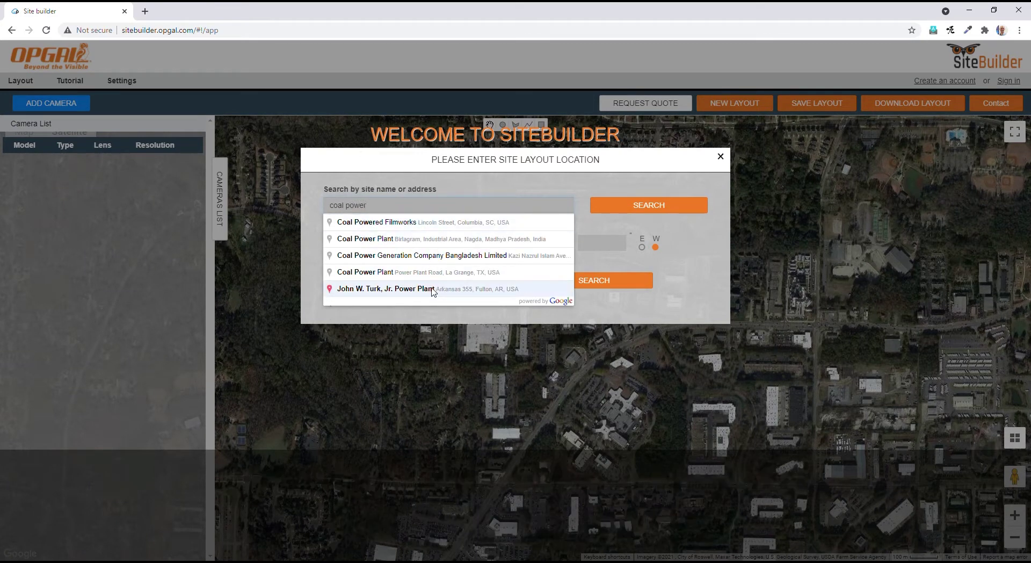
pyautogui.click(433, 289)
pyautogui.click(649, 204)
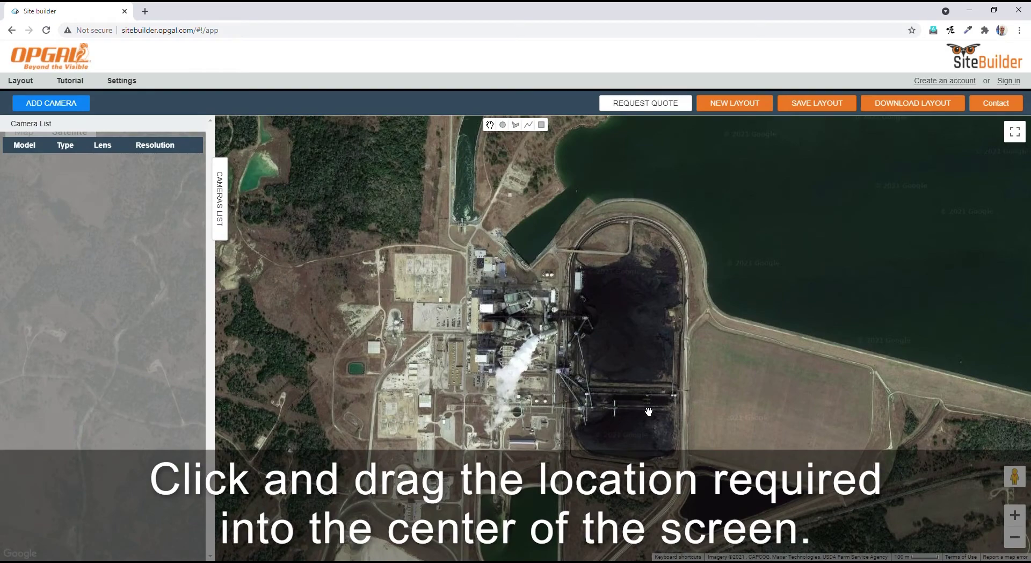
# Centre the coal pile on the map and zoom in close.
pyautogui.moveTo(647, 435); pyautogui.dragTo(640, 358)
pyautogui.scroll(1, 596, 374)
pyautogui.scroll(1, 609, 349)
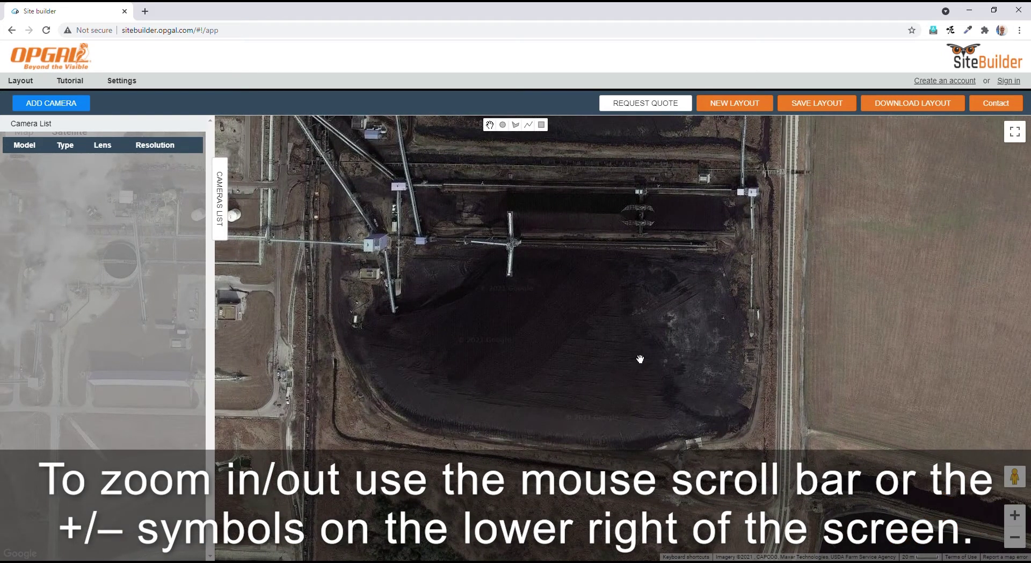
pyautogui.click(76, 106)
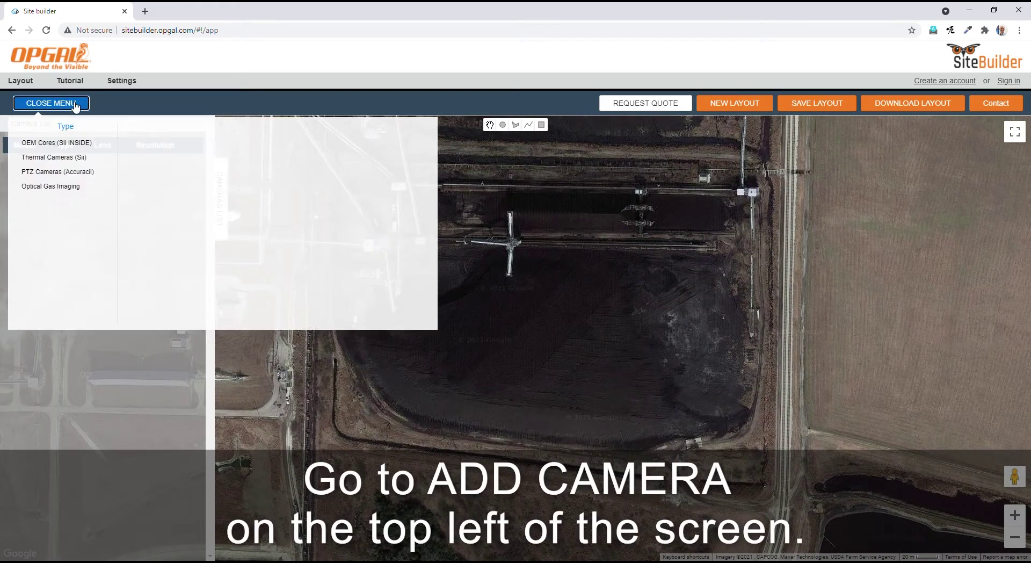
# Add a Sii AT FD 17 um 640*480 camera with 35 mm lens onto the coal pile structure.
pyautogui.click(77, 157)
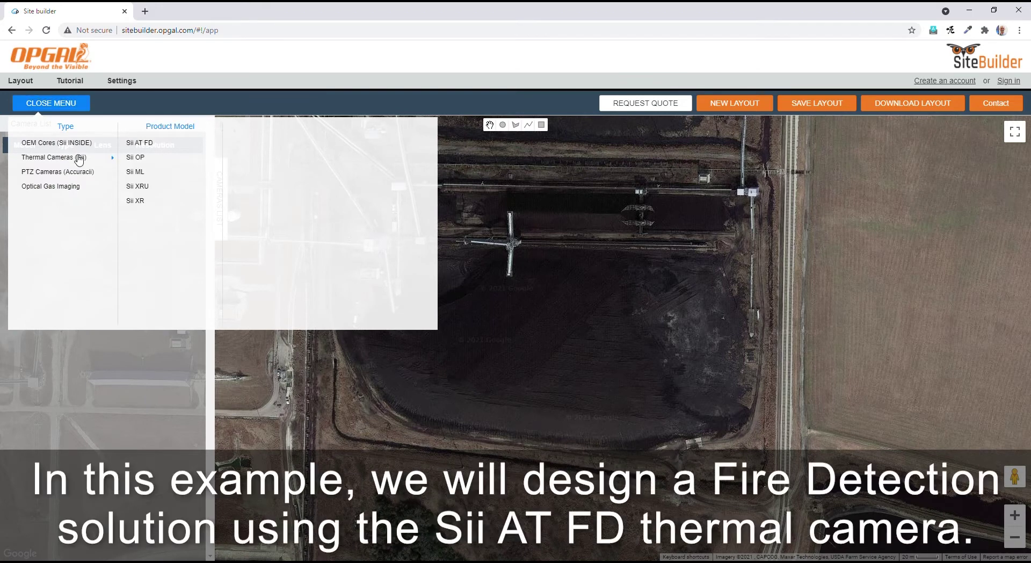
pyautogui.click(155, 145)
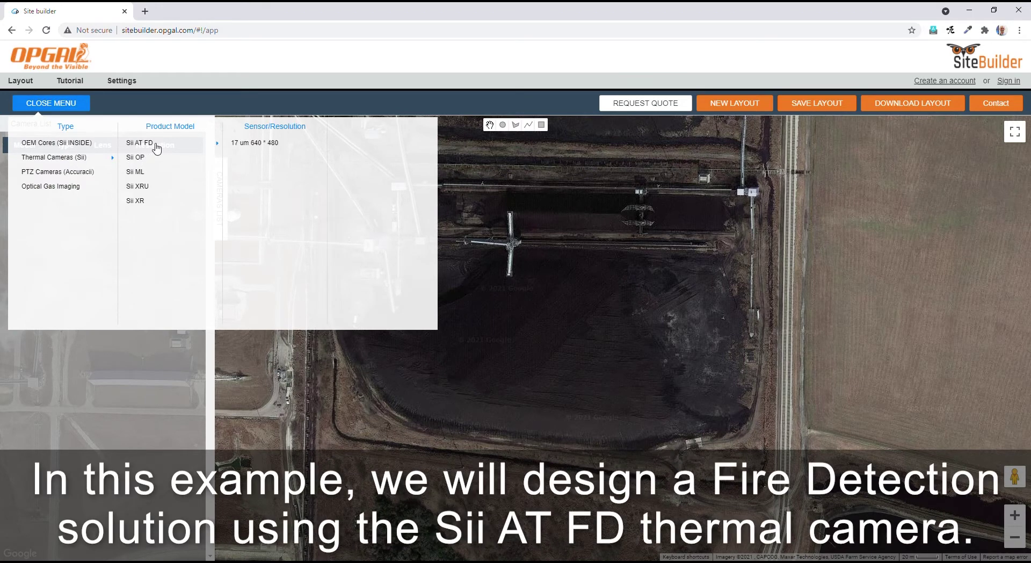
pyautogui.click(288, 149)
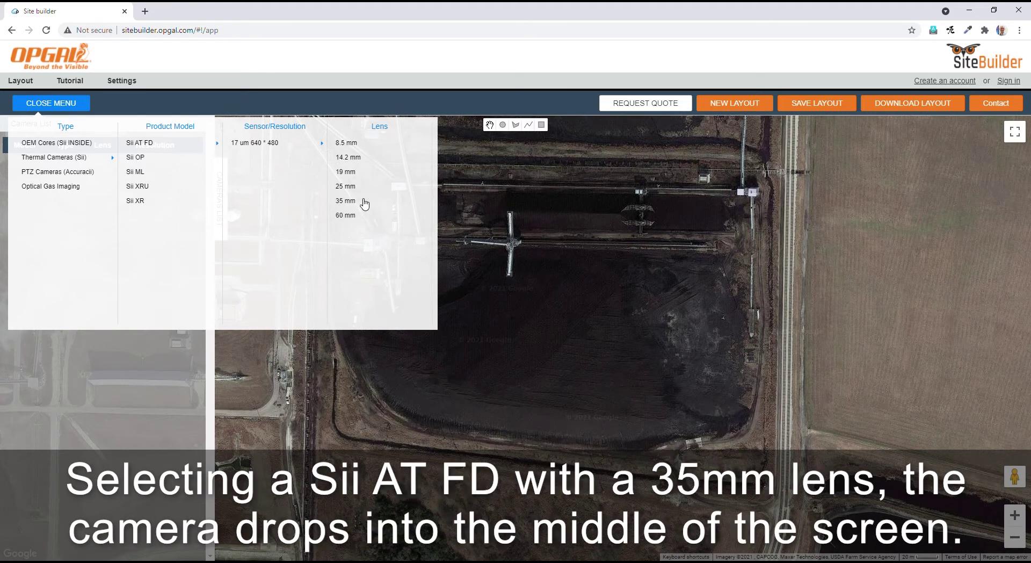
pyautogui.click(345, 201)
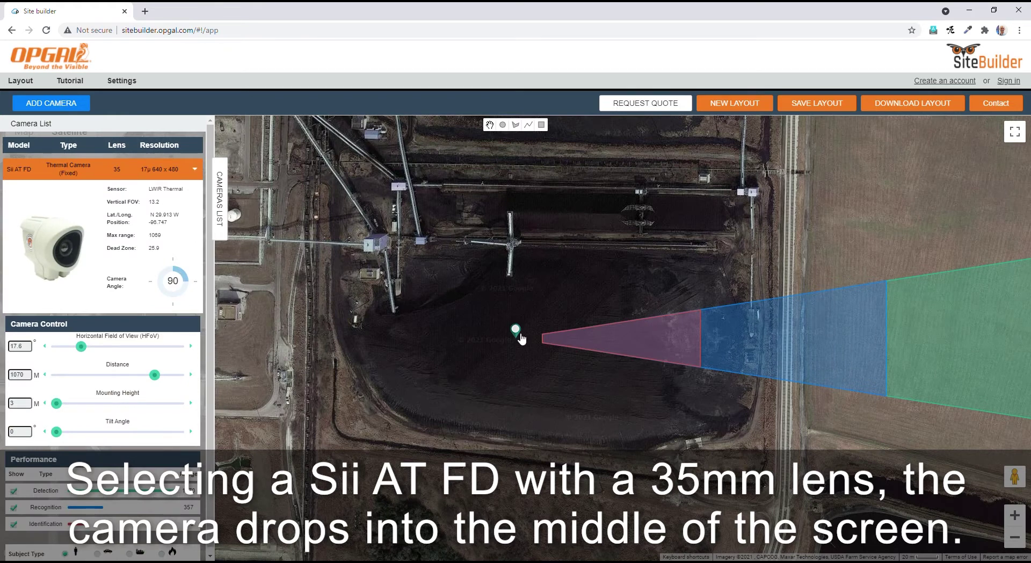
pyautogui.moveTo(519, 335); pyautogui.dragTo(383, 237)
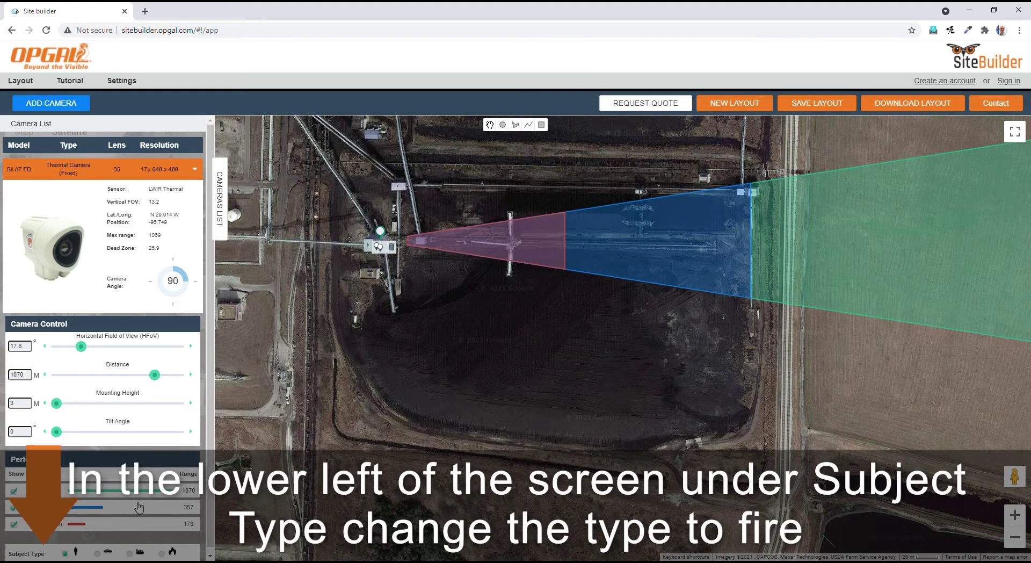
# Set the camera's subject to fire, aim it at 99°, and raise its mounting height to 15 m.
pyautogui.scroll(-1, 163, 552)
pyautogui.click(163, 548)
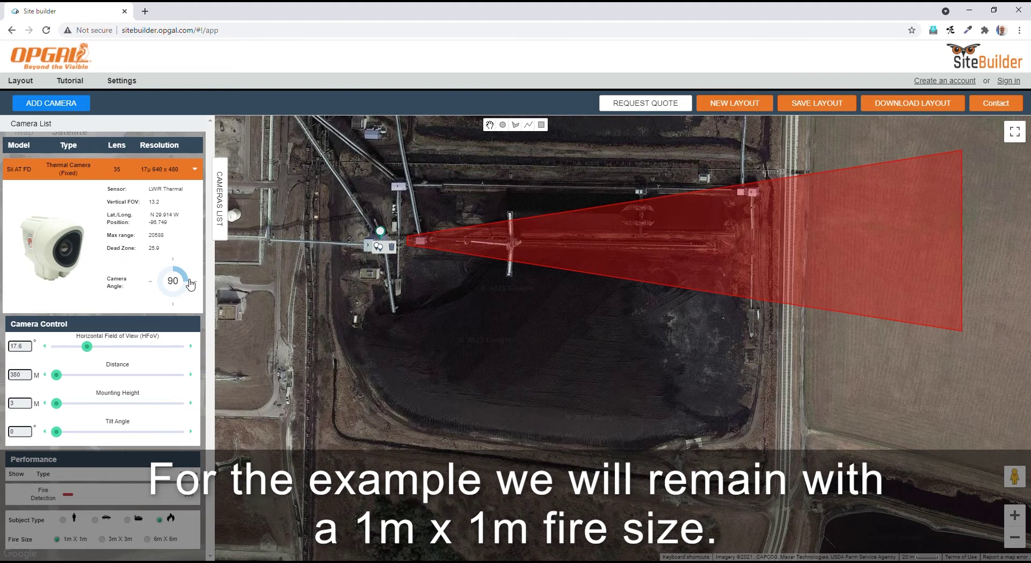
pyautogui.click(191, 285)
pyautogui.moveTo(63, 406); pyautogui.dragTo(120, 439)
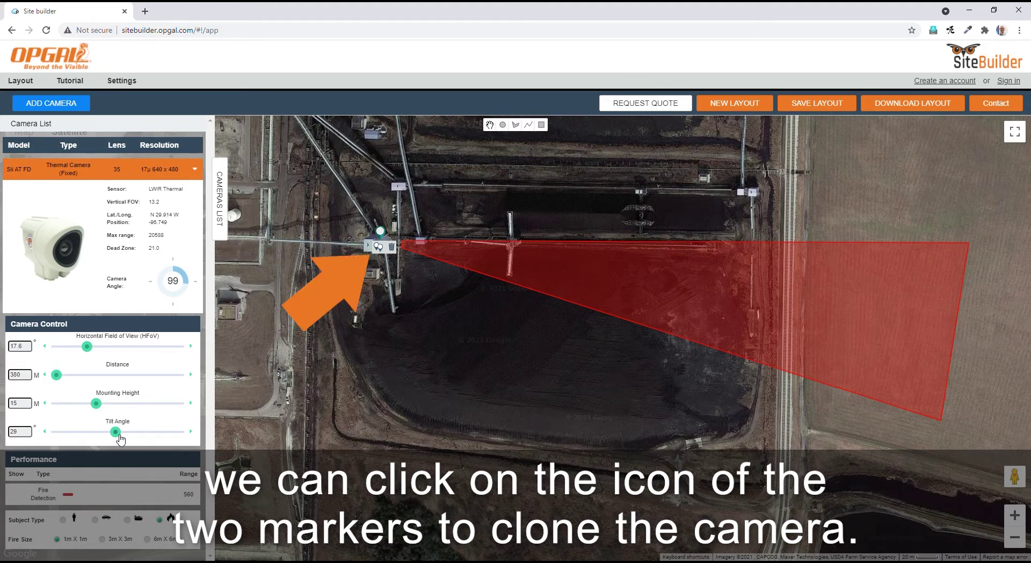
# Tilt the first camera to 30°, clone it, and aim the clone at 116°.
pyautogui.moveTo(120, 438); pyautogui.dragTo(122, 438)
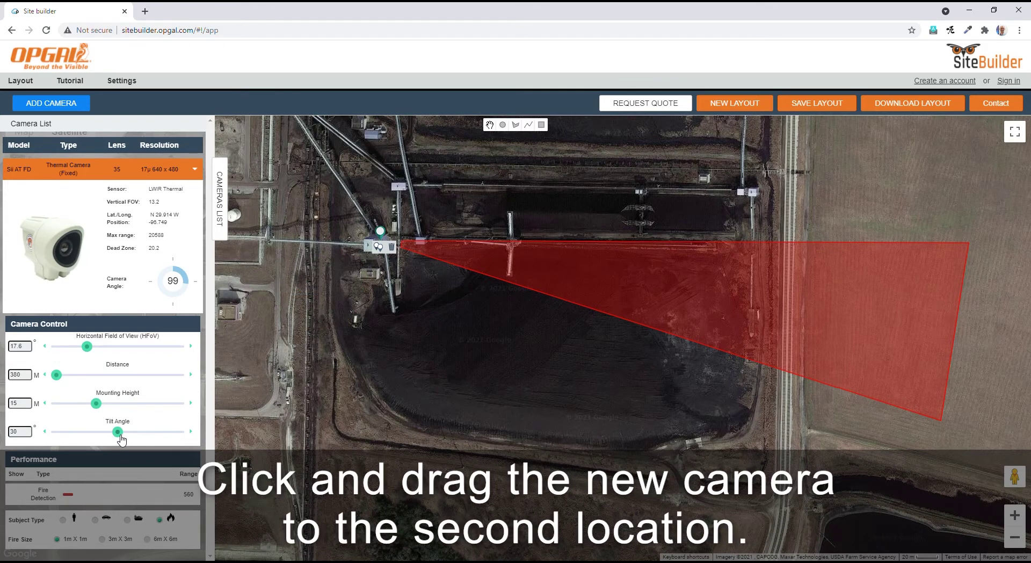
pyautogui.click(384, 253)
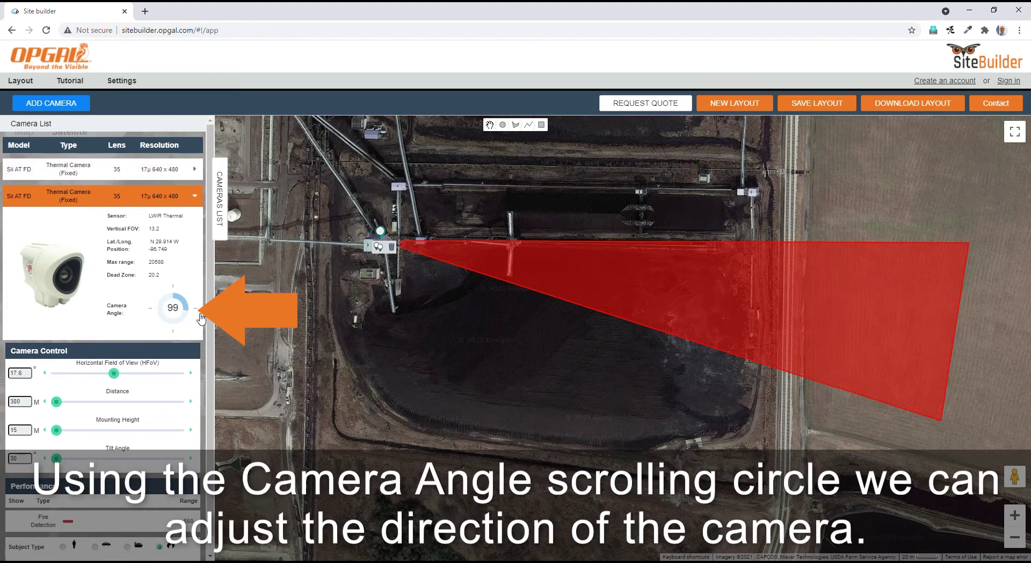
pyautogui.scroll(4, 191, 310)
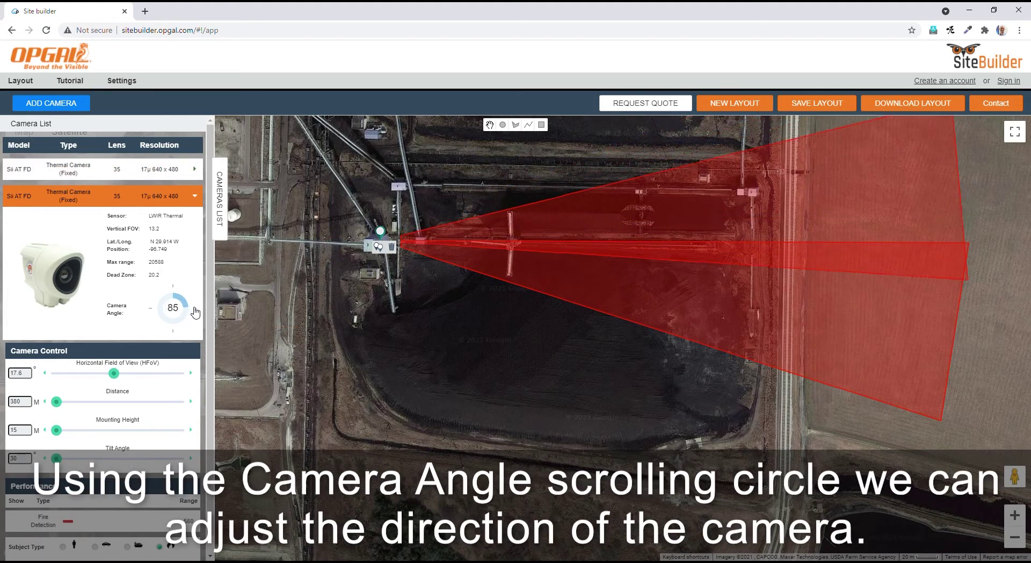
pyautogui.scroll(-19, 200, 317)
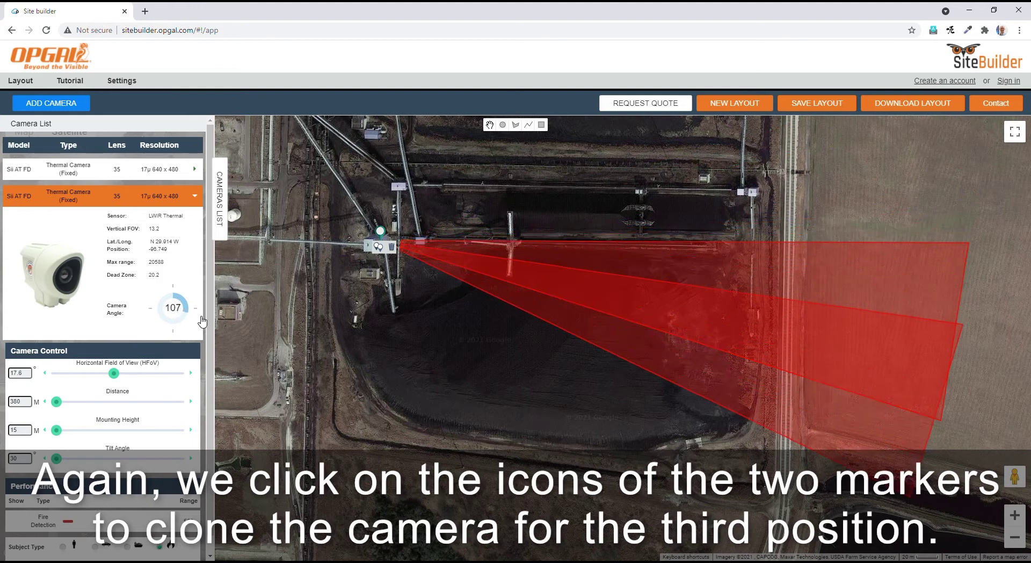
pyautogui.scroll(-2, 201, 323)
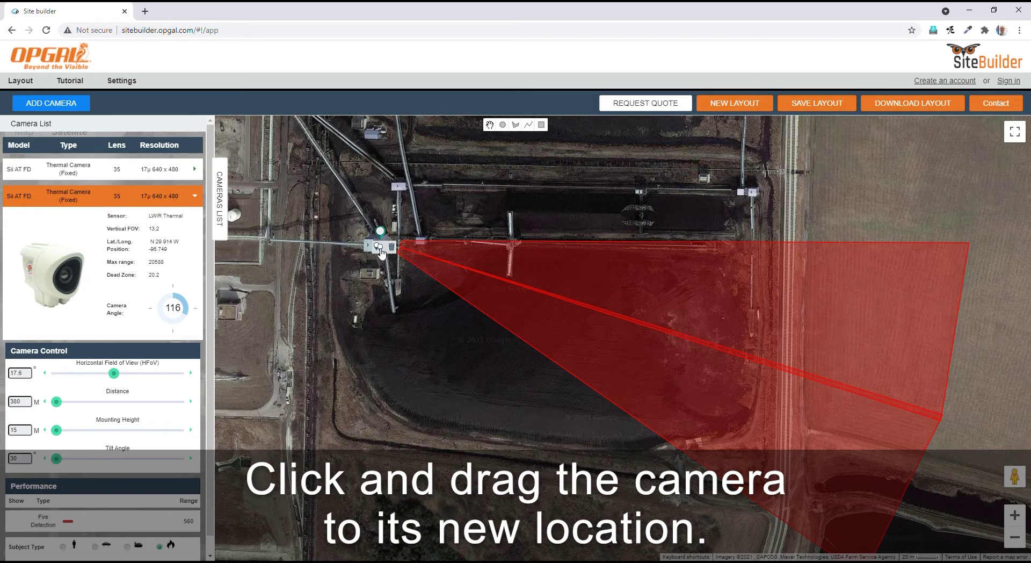
pyautogui.click(380, 248)
# Aim the third camera at 133° and the fourth at 150° with a 33.2° field of view.
pyautogui.moveTo(188, 345); pyautogui.dragTo(194, 354)
pyautogui.click(118, 400)
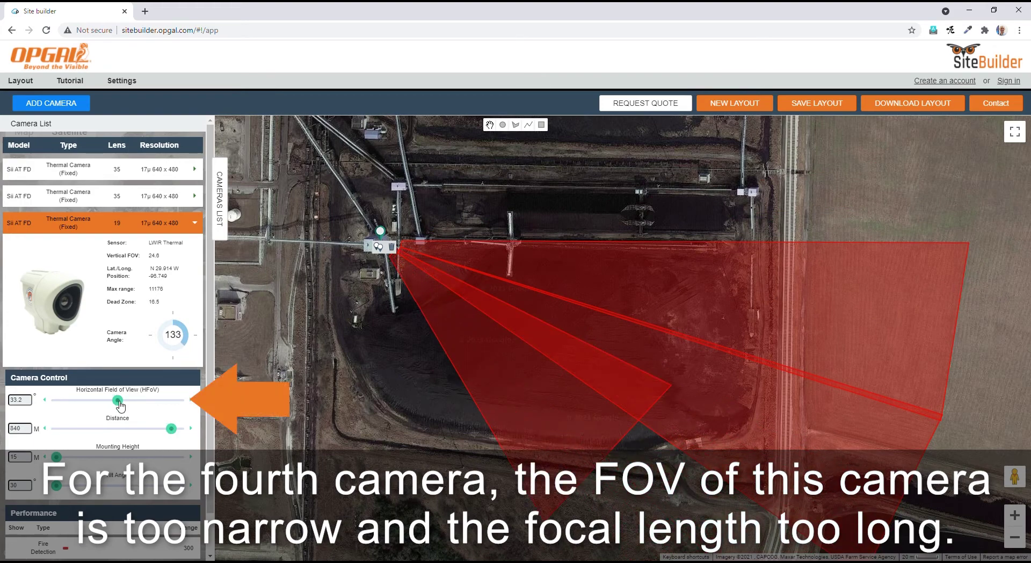
pyautogui.moveTo(119, 403); pyautogui.dragTo(101, 403)
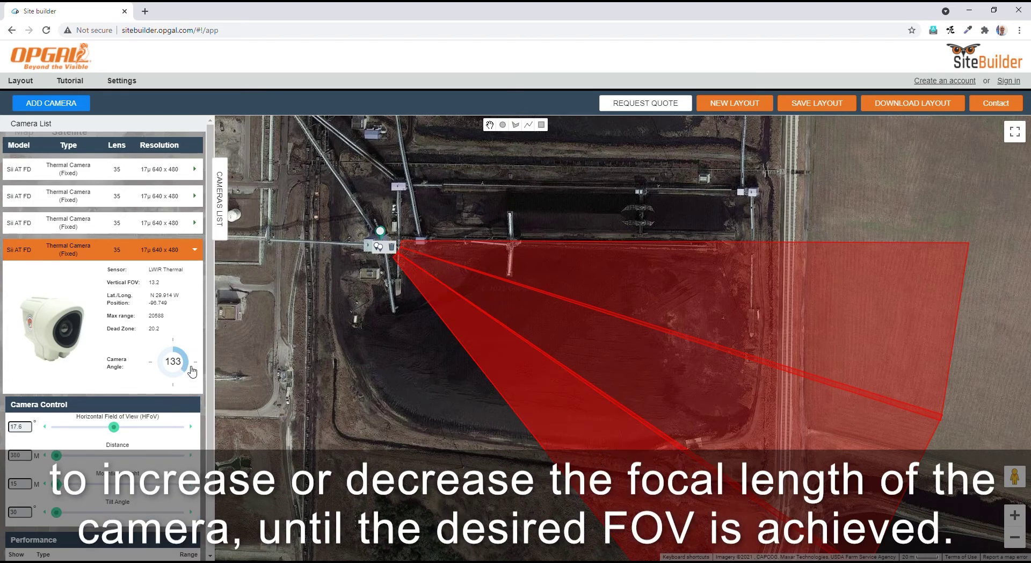
pyautogui.moveTo(188, 371); pyautogui.dragTo(186, 383)
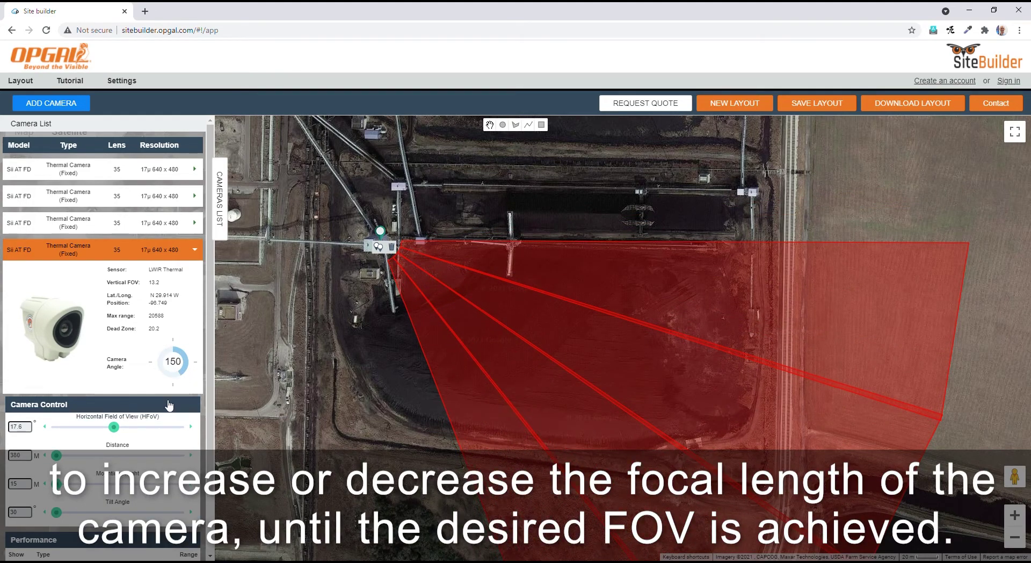
pyautogui.click(117, 428)
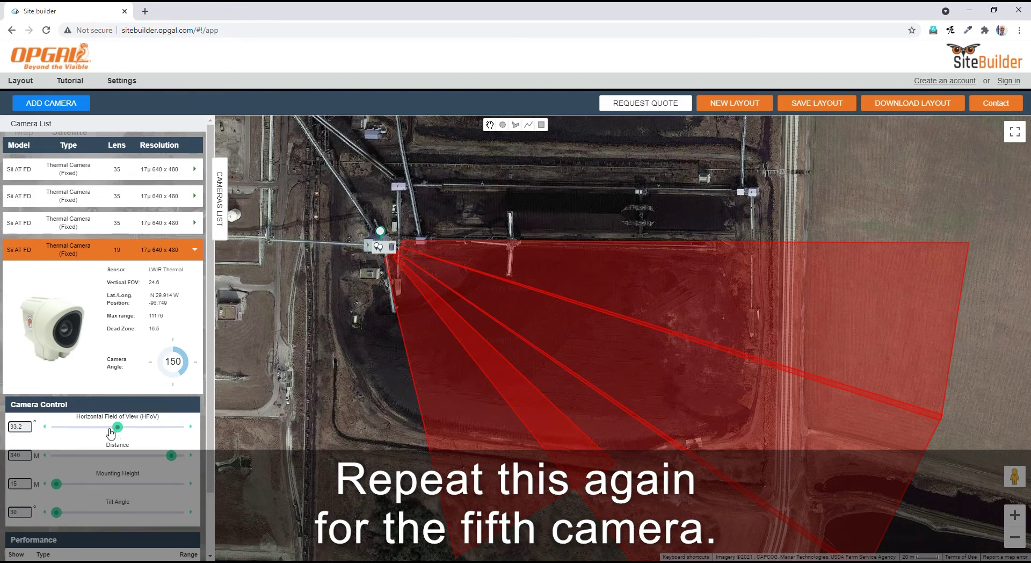
# Clone a fifth camera, turn it to 182°, and set its field of view to 44°.
pyautogui.click(378, 247)
pyautogui.click(183, 411)
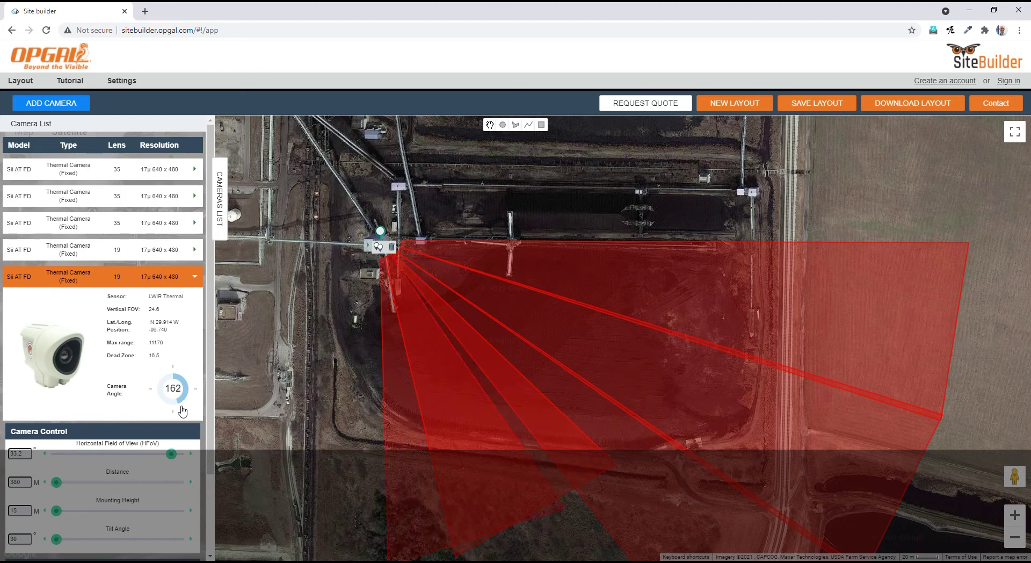
pyautogui.moveTo(182, 411); pyautogui.dragTo(172, 412)
pyautogui.click(179, 456)
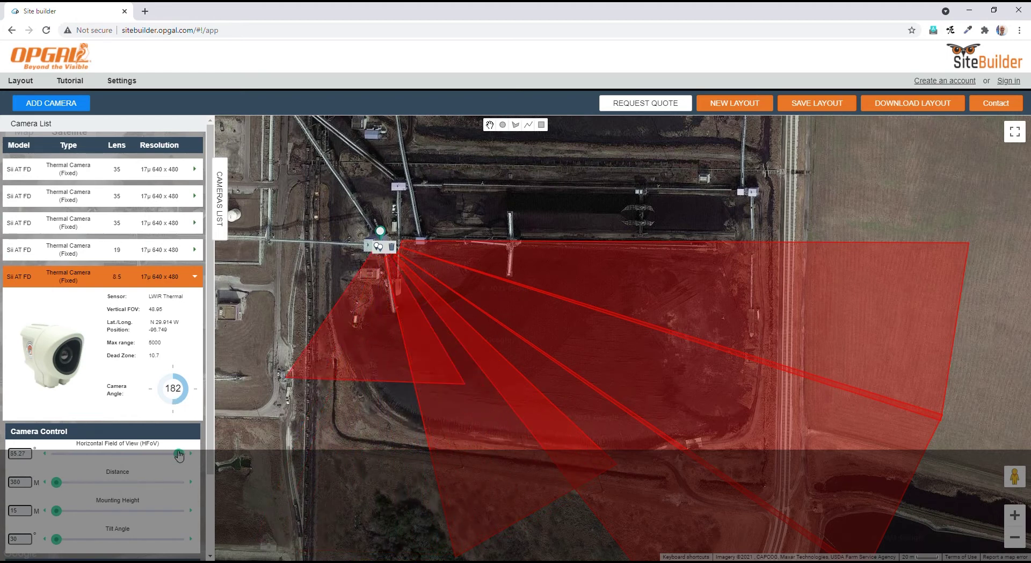
pyautogui.moveTo(175, 456); pyautogui.dragTo(166, 457)
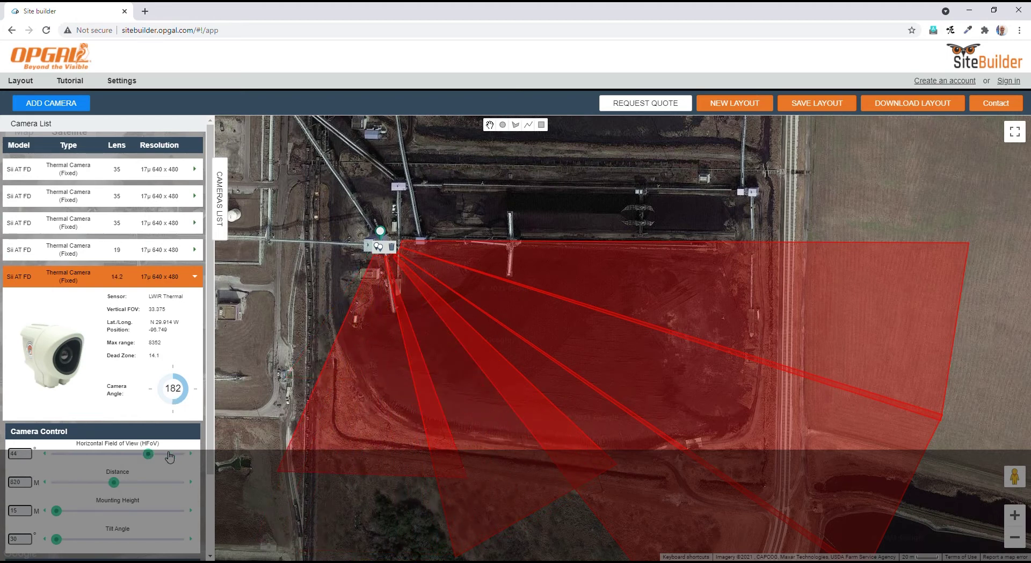
pyautogui.moveTo(619, 203); pyautogui.dragTo(618, 166)
pyautogui.scroll(-2, 618, 161)
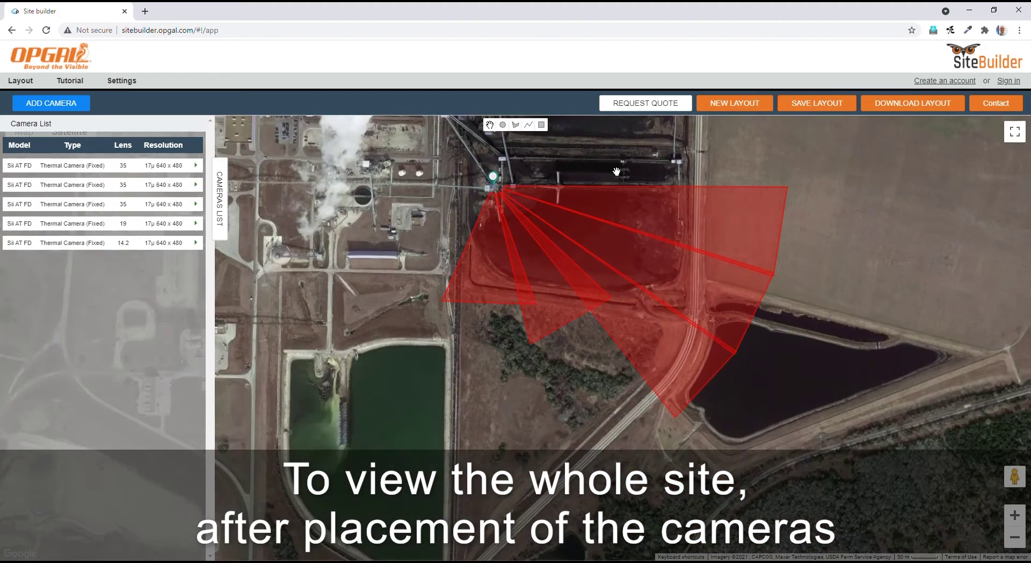
# Pan the map to frame the whole power plant site with all five camera cones.
pyautogui.moveTo(777, 355); pyautogui.dragTo(796, 410)
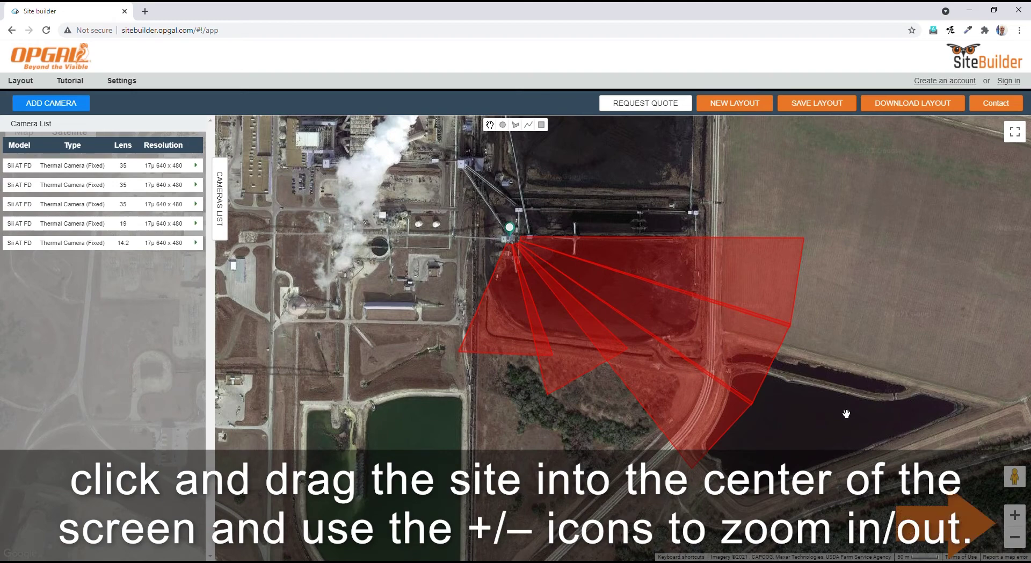
pyautogui.moveTo(847, 413); pyautogui.dragTo(837, 409)
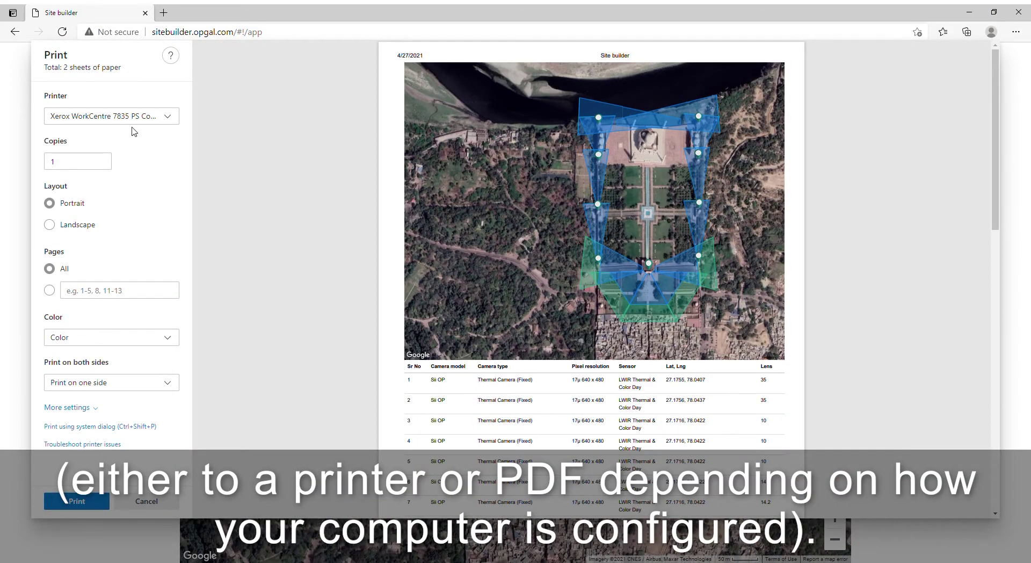
# Choose Microsoft Print to PDF as the printer and scroll the preview to page 2.
pyautogui.click(133, 116)
pyautogui.click(134, 156)
pyautogui.scroll(-5, 521, 404)
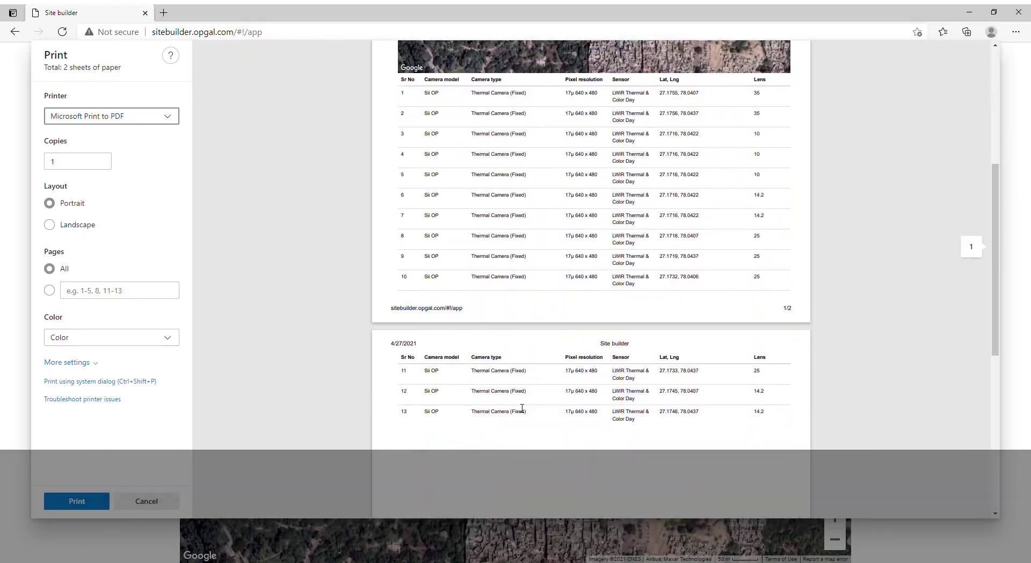